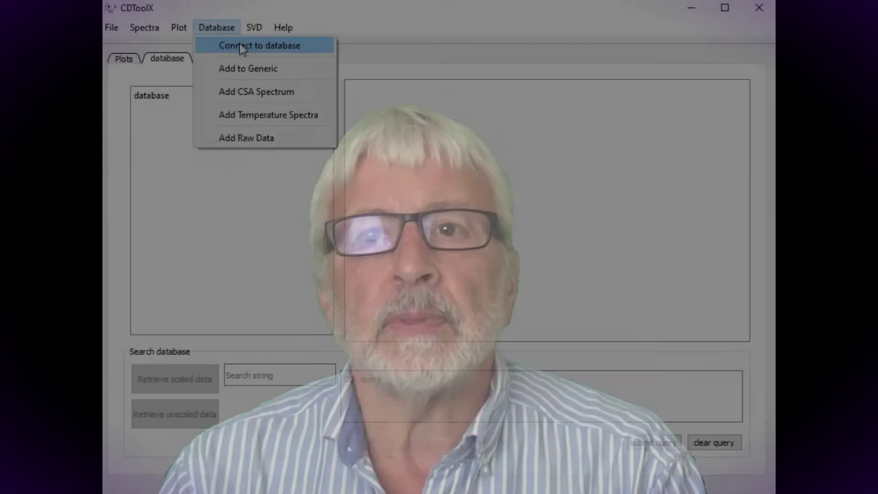
Step: Connect to the CDdb database on localhost, port 3306, as root with the QMYSQL3 driver and account password, and expand its table list
click(241, 45)
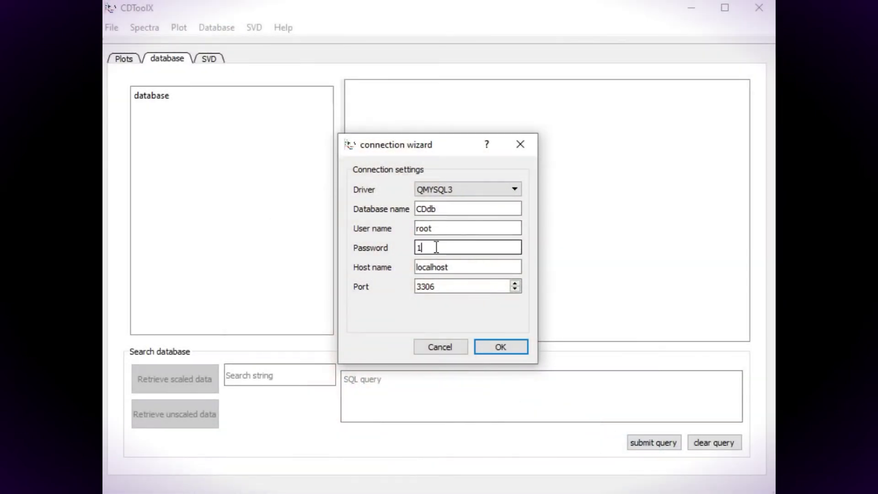
click(510, 347)
click(524, 276)
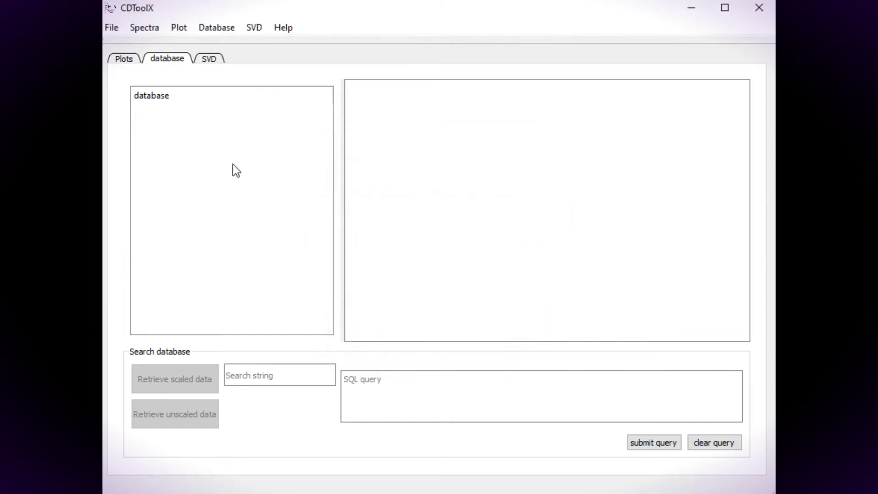
right_click(233, 164)
click(234, 174)
click(141, 116)
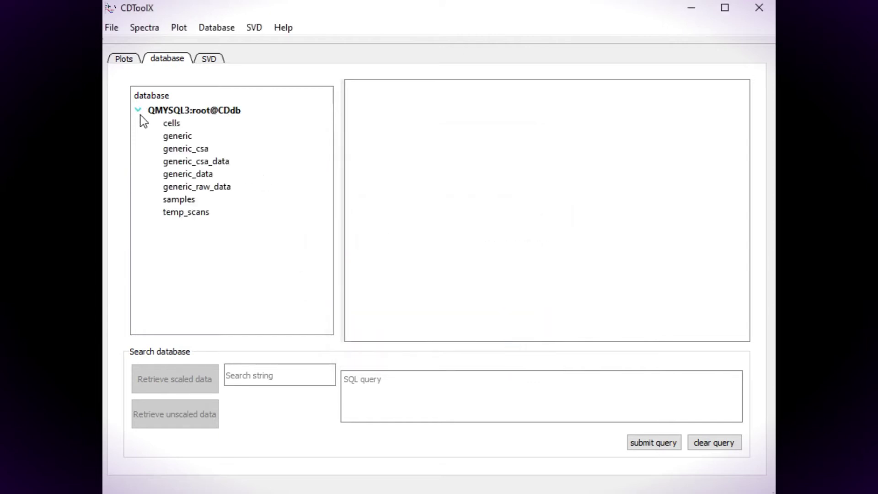
Step: Examine the columns of the generic table and the per-wavelength records in the generic_data table
click(178, 134)
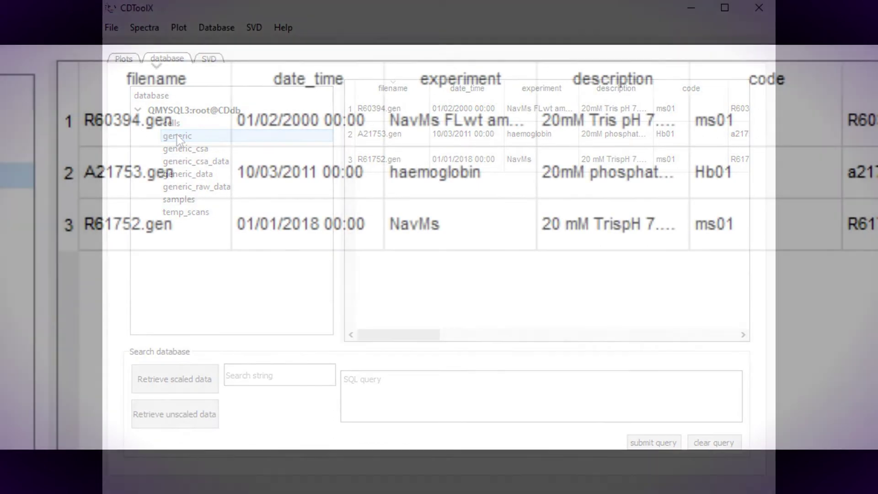
scroll(546, 211, right, 10)
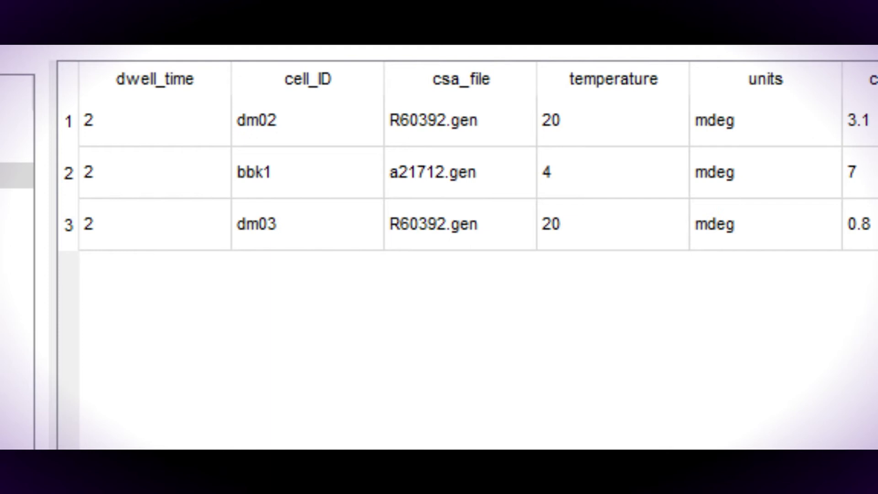
scroll(467, 158, right, 2)
scroll(466, 158, left, 3)
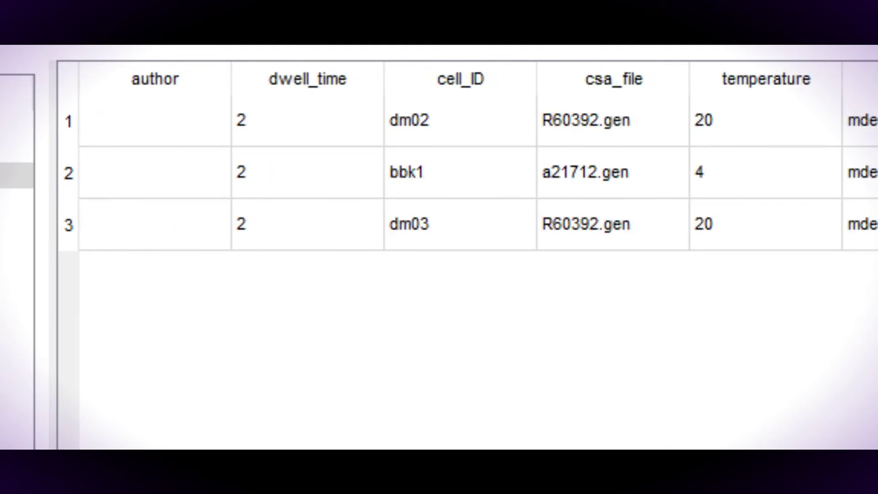
scroll(467, 157, left, 12)
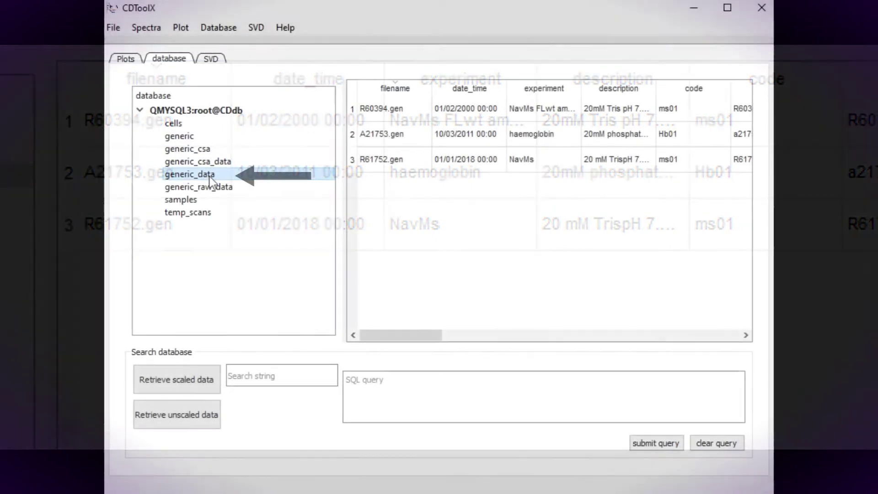
click(210, 176)
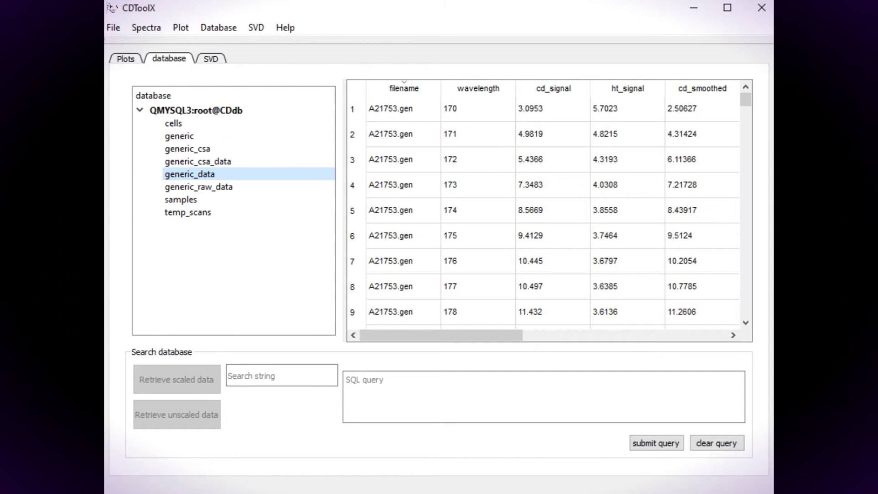
drag(748, 105, 748, 112)
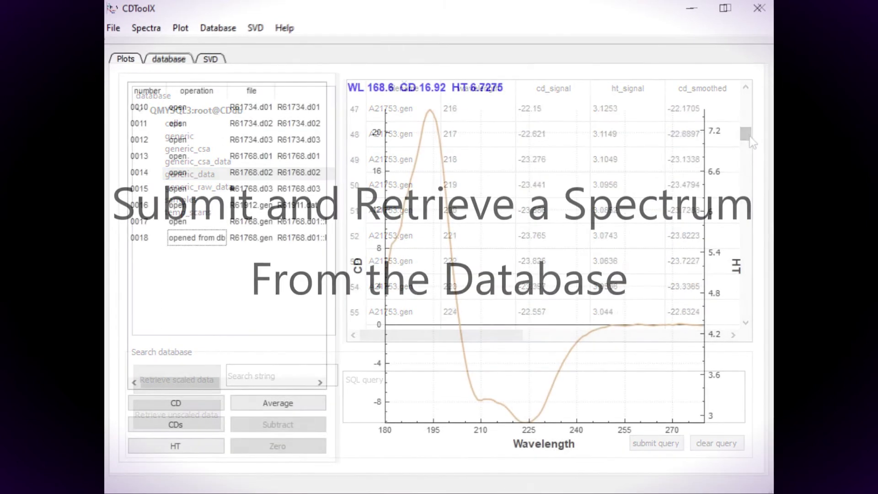
Step: Add spectrum 0018 from the plots list to the database's generic table and reload that table
click(210, 242)
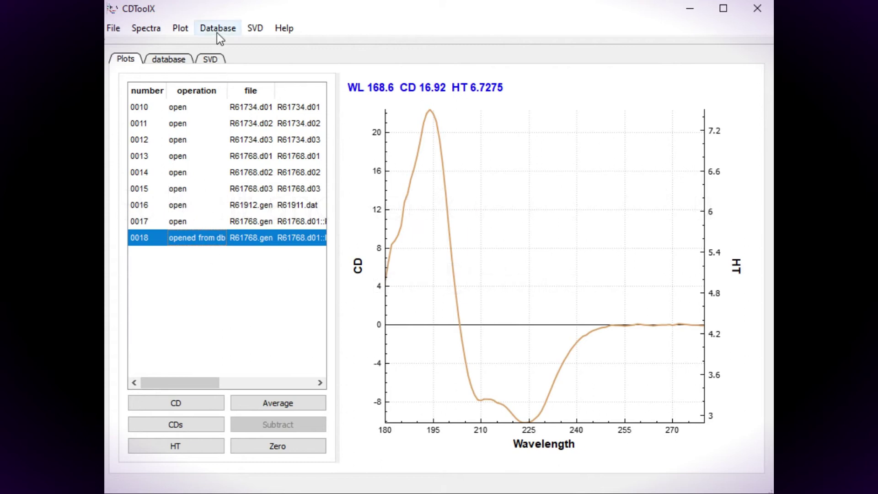
click(216, 29)
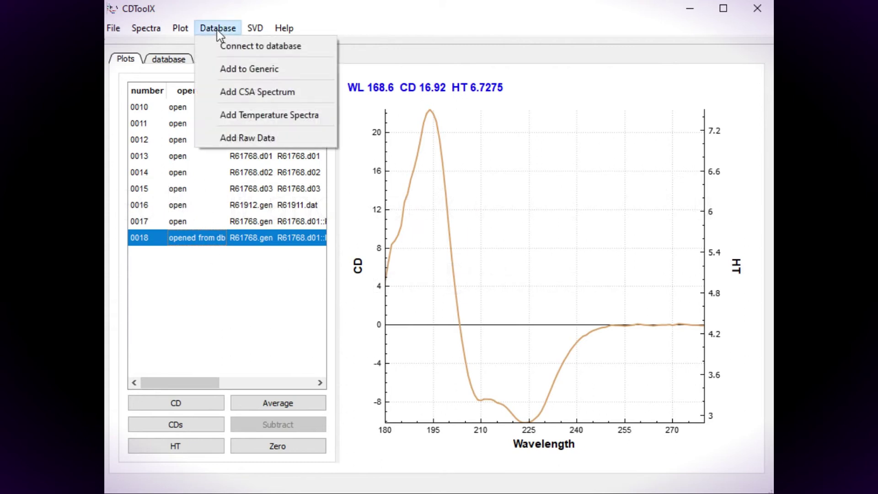
click(243, 67)
click(419, 280)
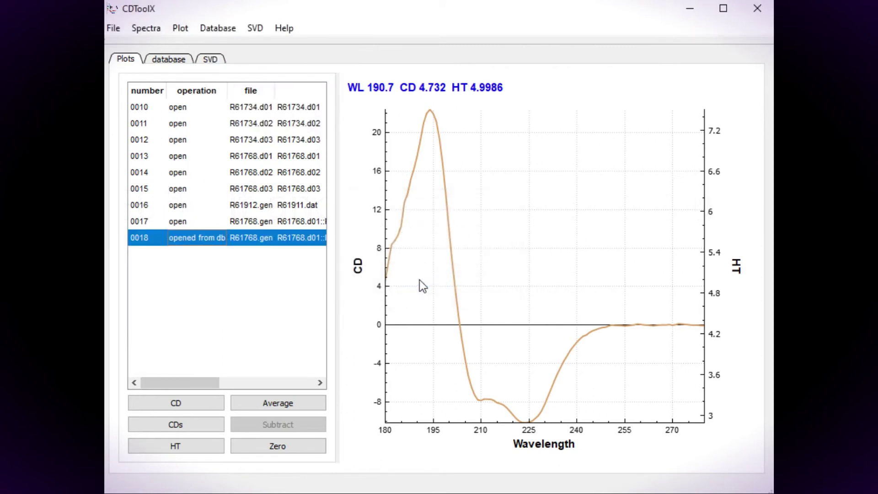
click(161, 59)
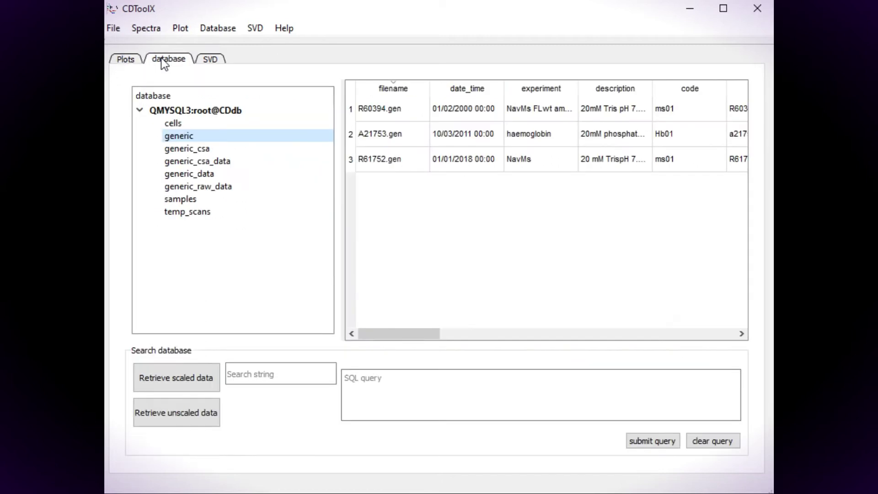
click(182, 136)
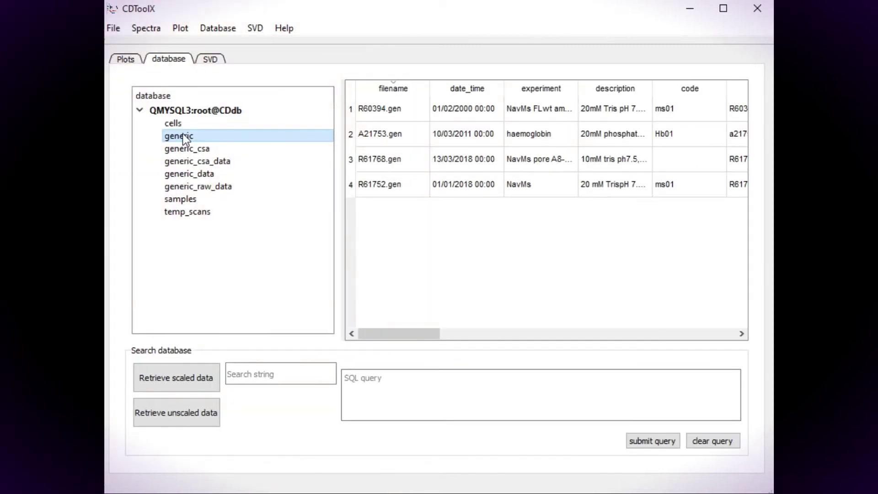
Step: Select the R61768.gen record, widen the experiment column and retrieve the record's unscaled data
click(351, 160)
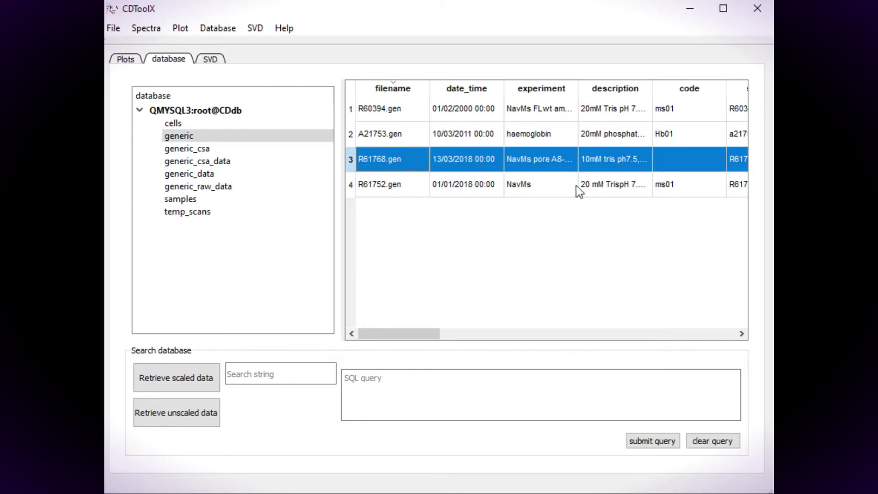
drag(577, 93, 673, 93)
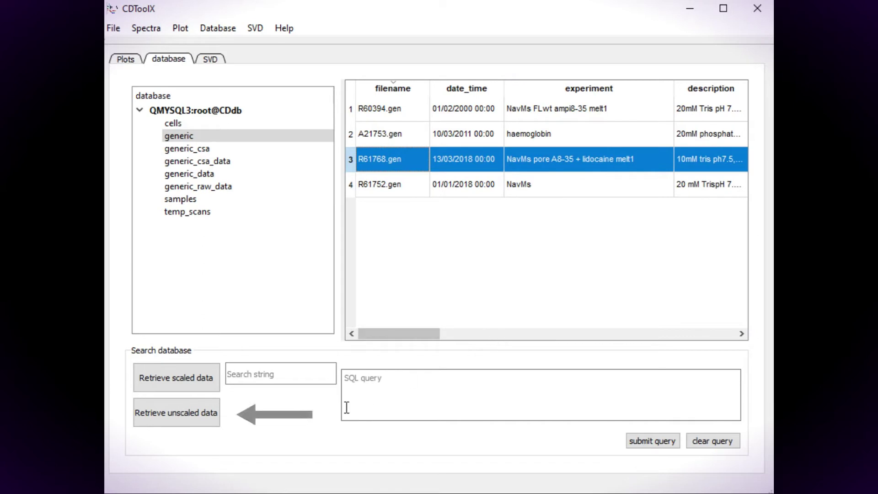
click(175, 416)
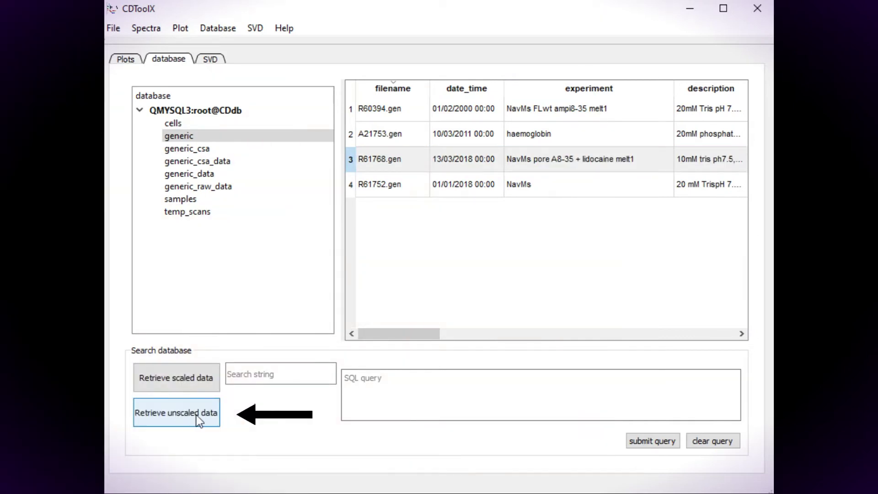
Step: Select the retrieved spectrum 0019 in the plots list and show its data
click(128, 64)
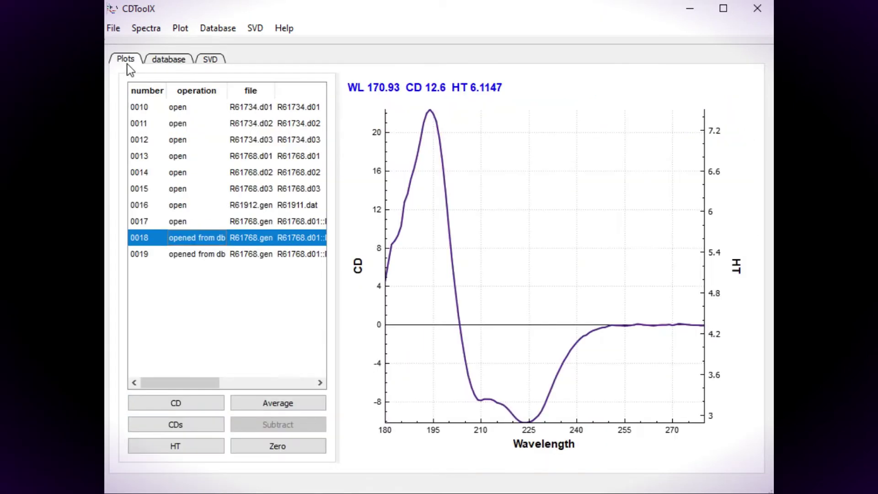
click(199, 289)
click(190, 257)
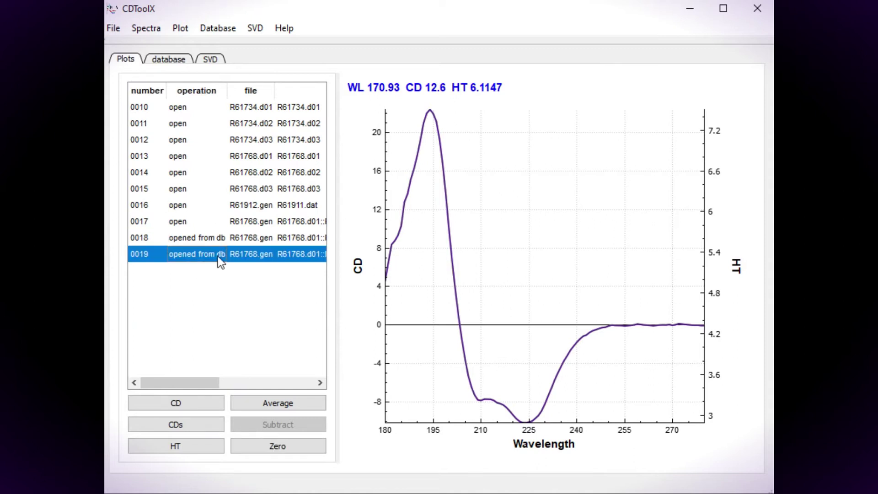
right_click(200, 257)
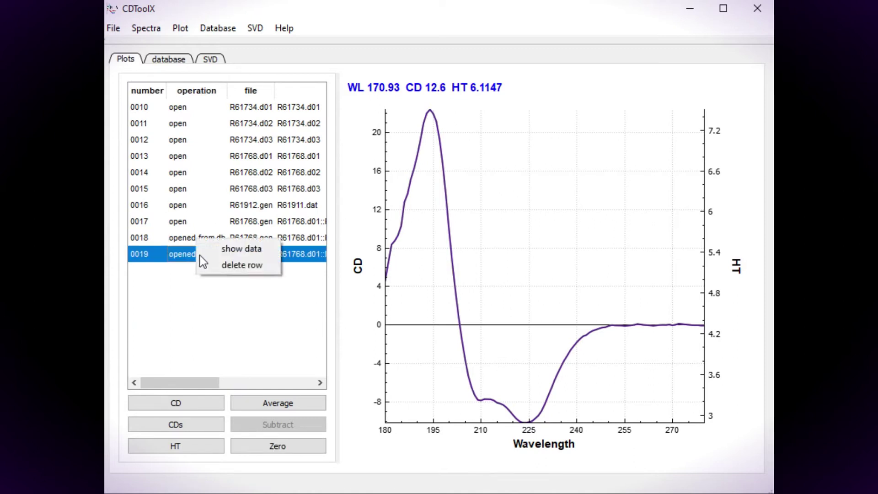
click(230, 251)
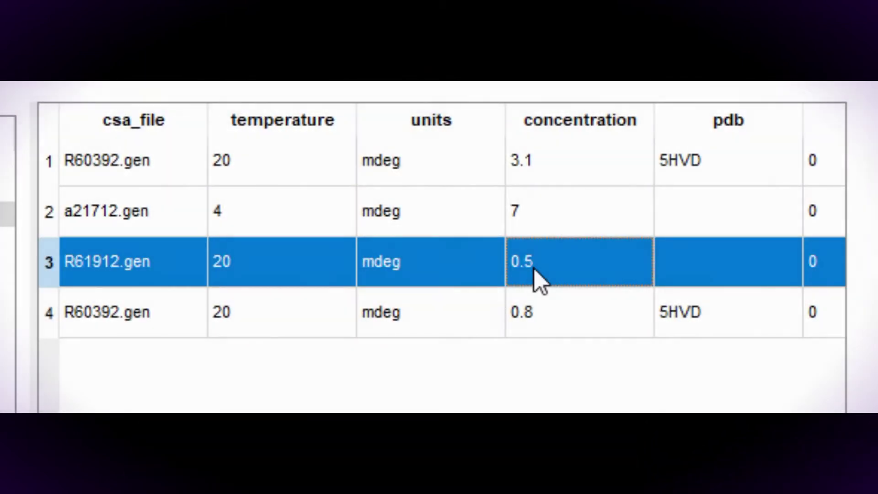
Step: Open the concentration field of the R61768.gen record for editing, close it, and open the record's cell_ID field
click(536, 268)
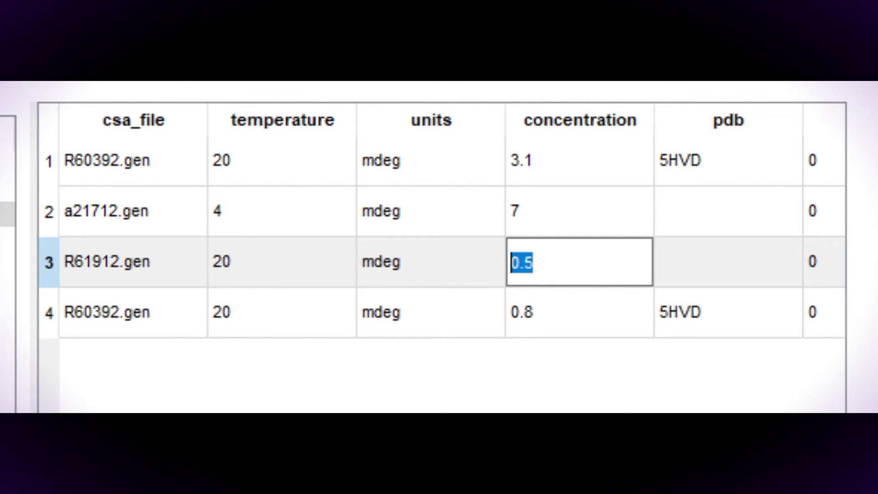
key(Return)
scroll(439, 256, left, 3)
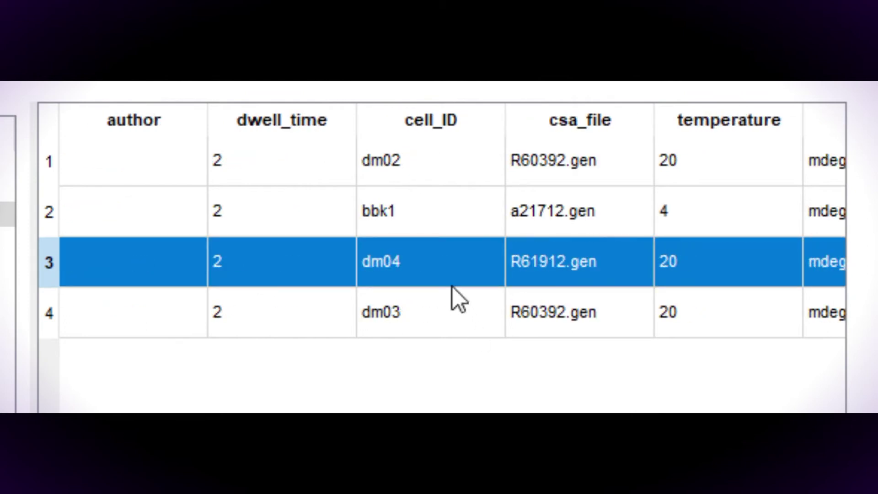
click(418, 259)
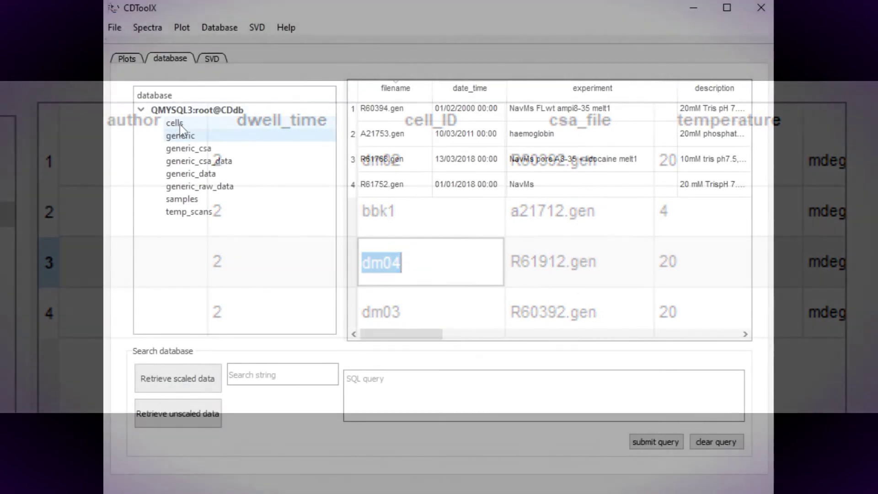
Step: Insert a row above dm02 in the cells table and set its cell_ID to dm04
click(180, 124)
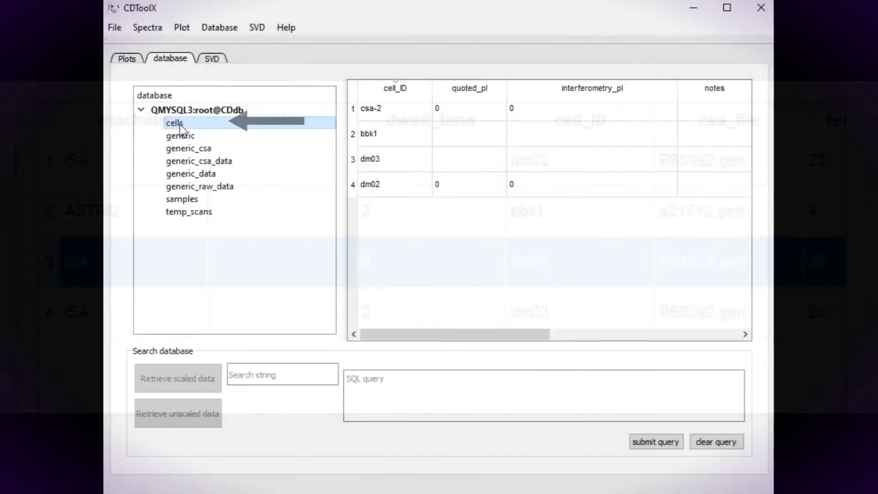
click(389, 191)
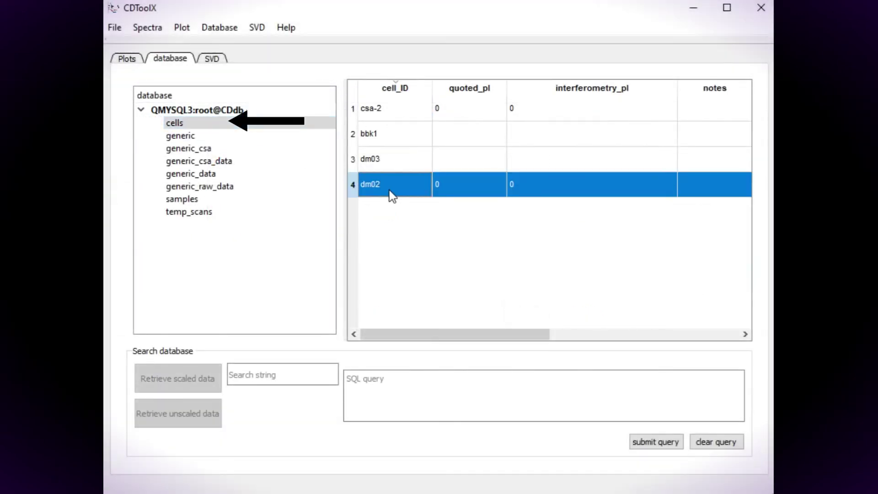
right_click(390, 191)
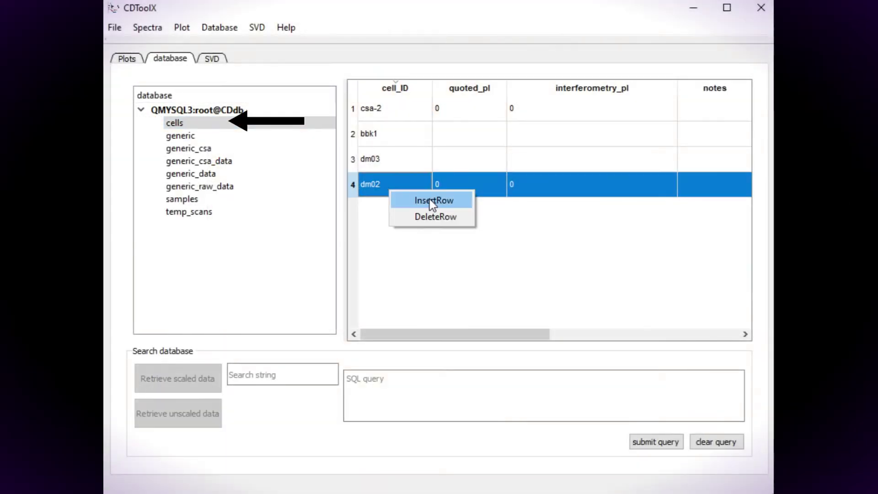
click(430, 198)
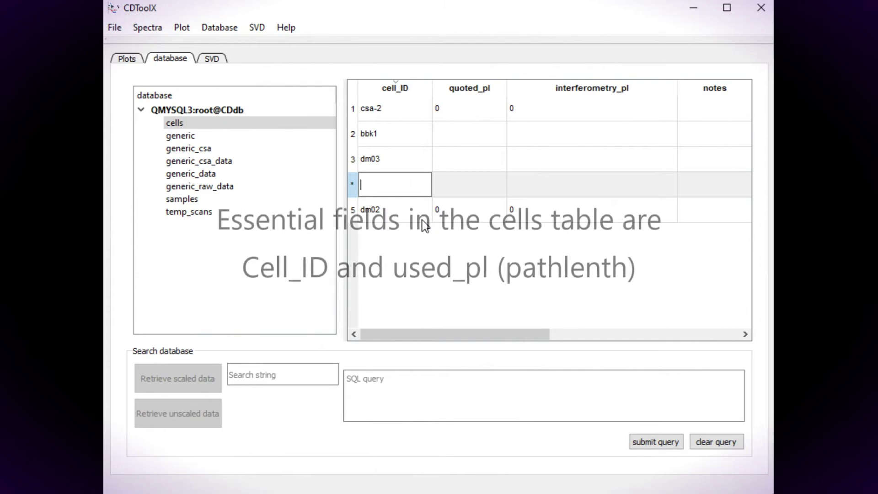
text(dm04)
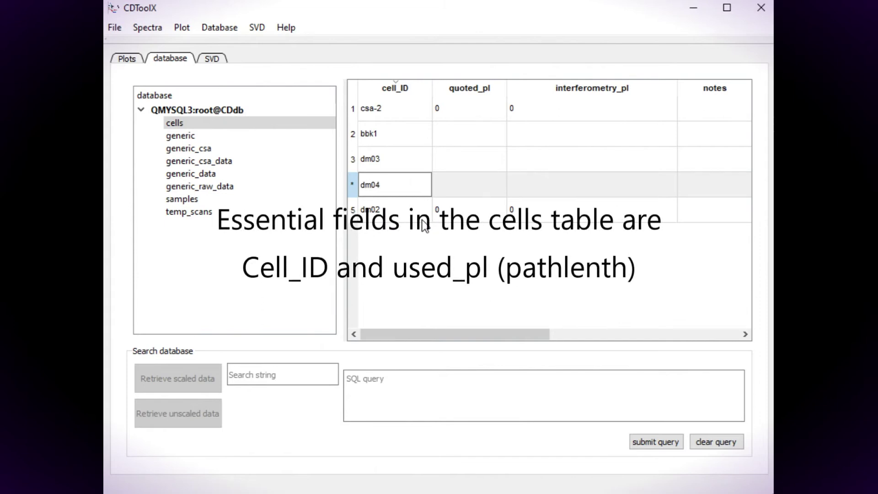
key(Return)
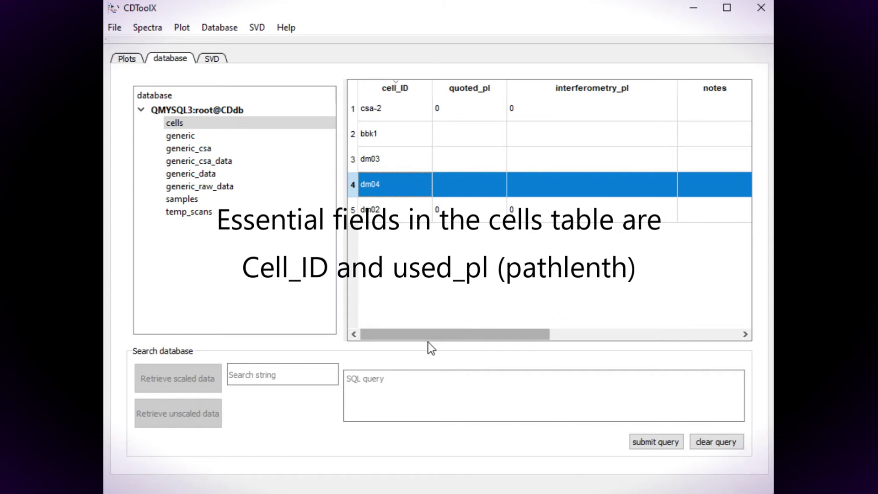
Step: Set the used_pl pathlength of cell dm04 to 0.0102
drag(437, 330, 552, 342)
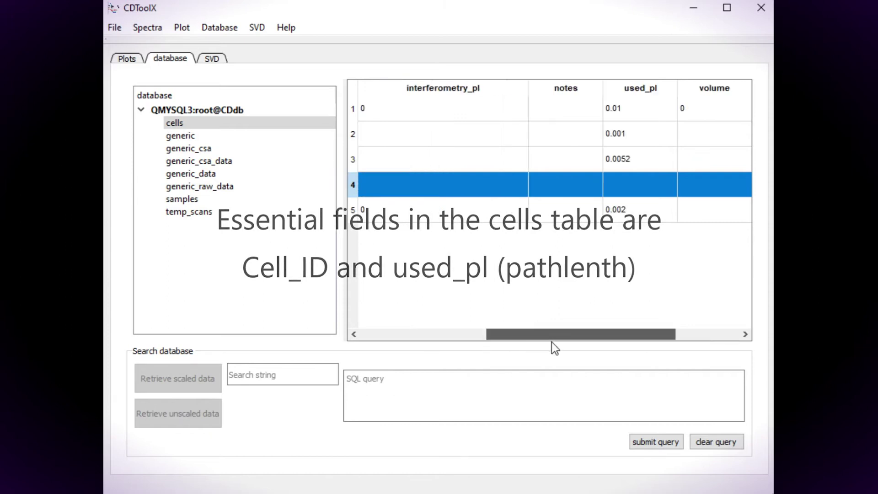
double_click(623, 182)
text(0.0102)
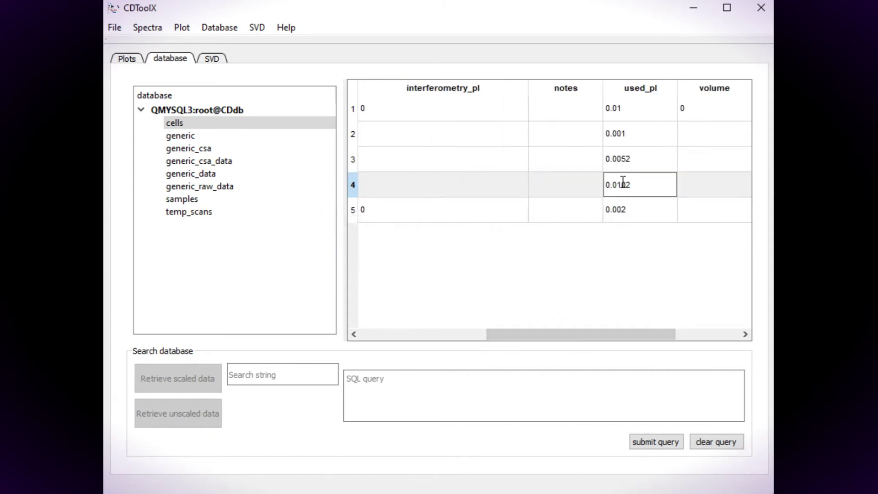
key(Return)
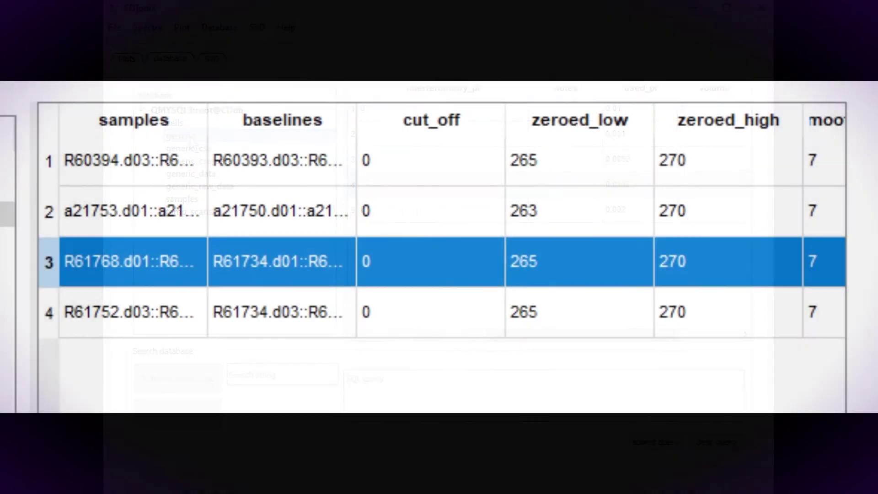
Step: Open the code field of the R61768.gen record in the generic table for editing
scroll(441, 219, left, 3)
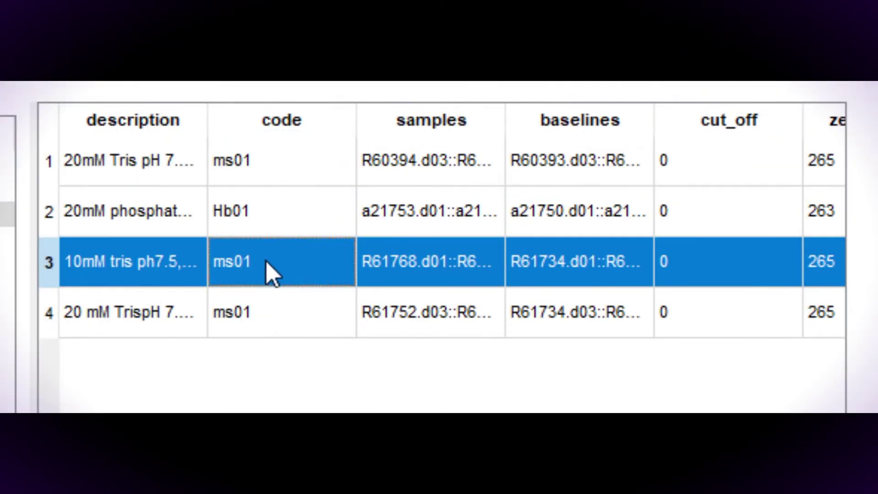
double_click(272, 274)
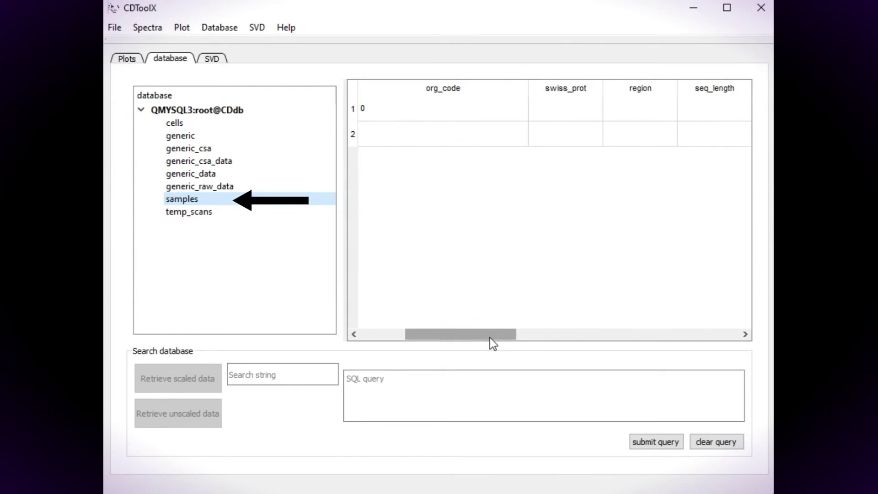
Step: Open the code and mrw fields of the ms01 record in the samples table to inspect them
drag(490, 338, 415, 334)
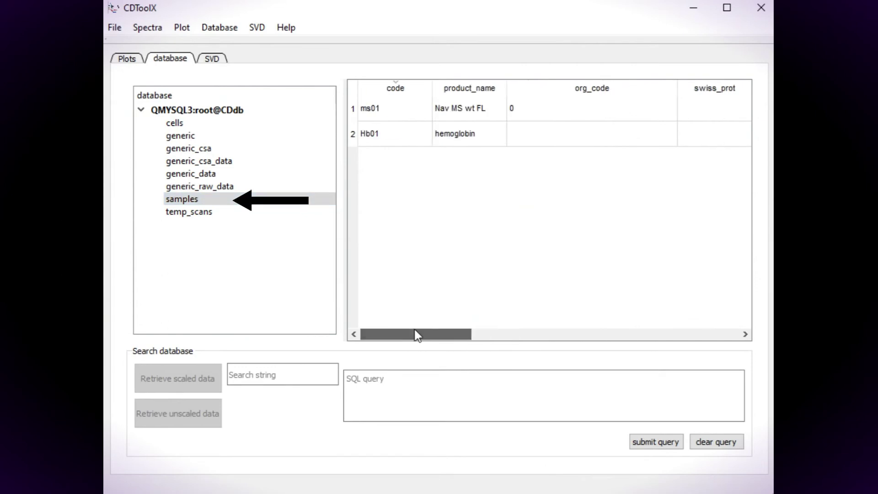
double_click(379, 111)
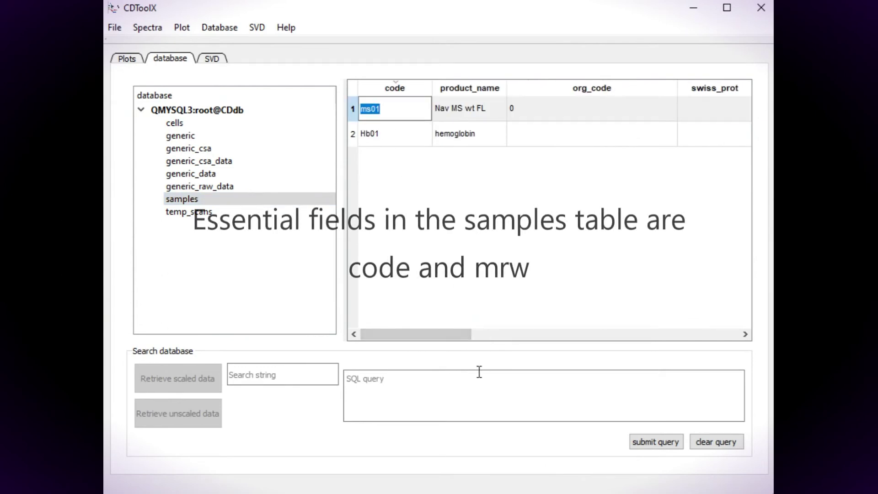
drag(448, 338, 391, 347)
double_click(604, 108)
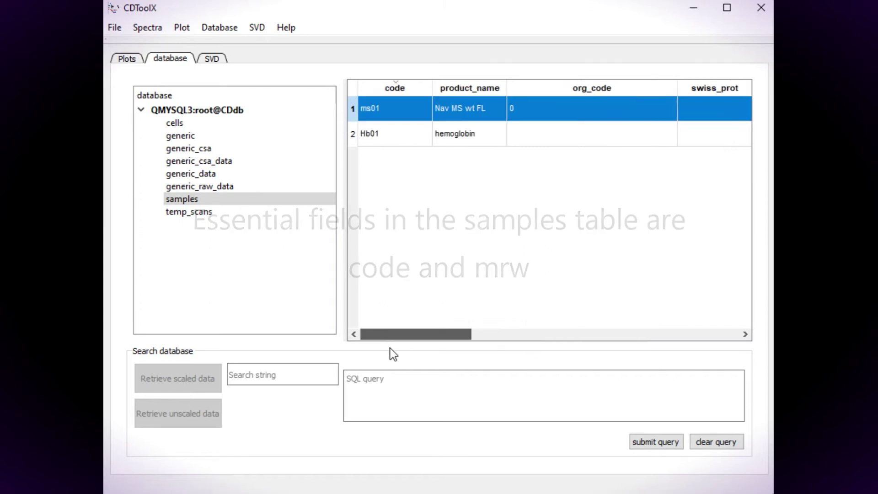
Step: Retrieve the scaled data of the R61768.gen record from the generic table in DE units and show its plot
click(186, 136)
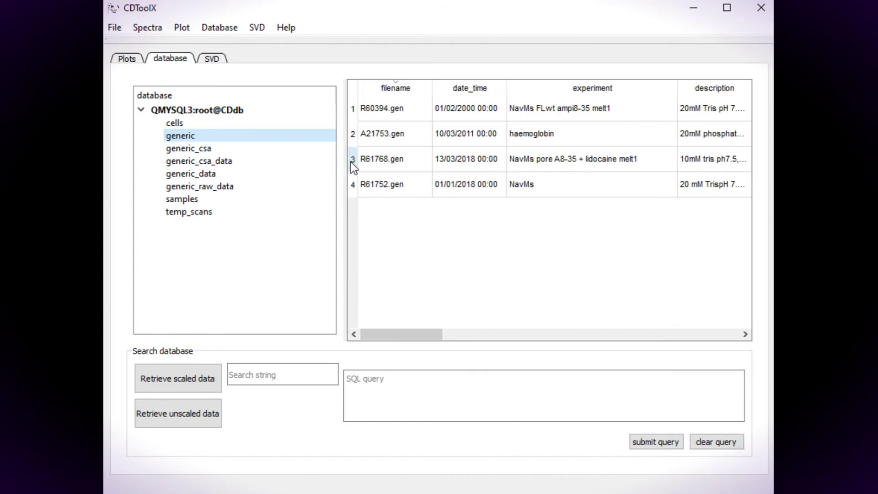
click(351, 161)
click(179, 378)
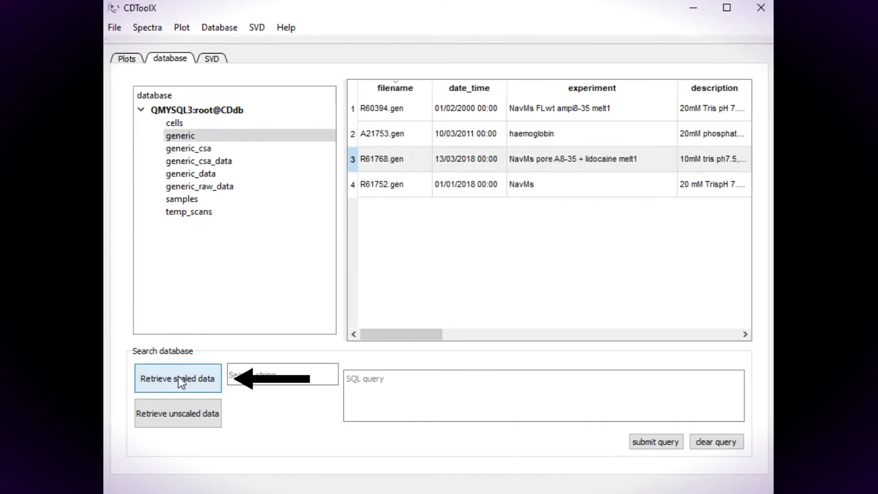
click(178, 377)
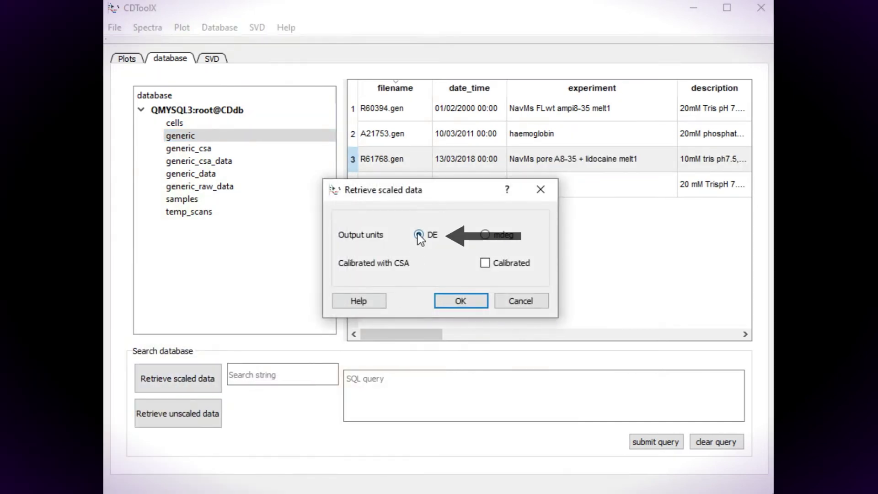
click(461, 305)
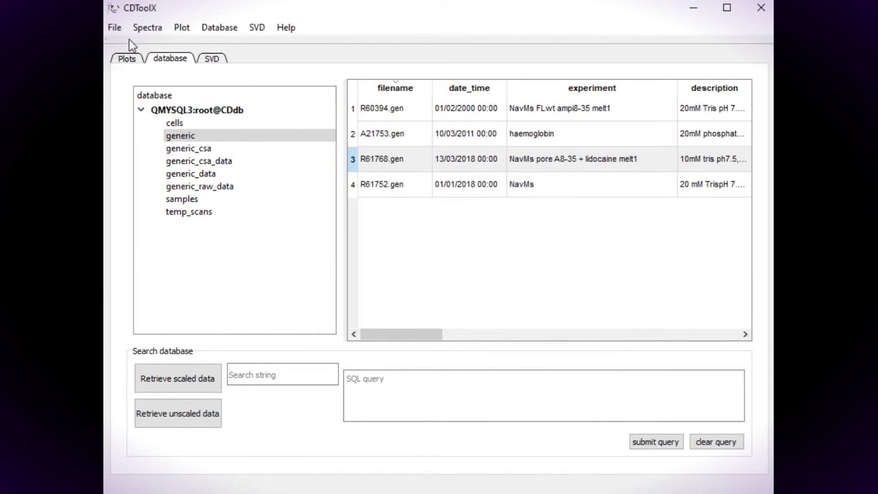
click(127, 59)
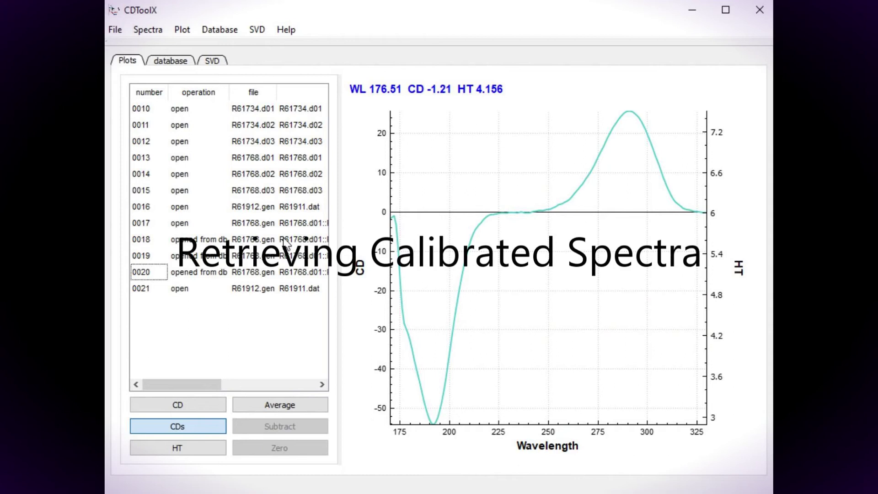
Step: Add the R61912.gen spectrum, number 0021, to the database as a CSA spectrum
click(262, 288)
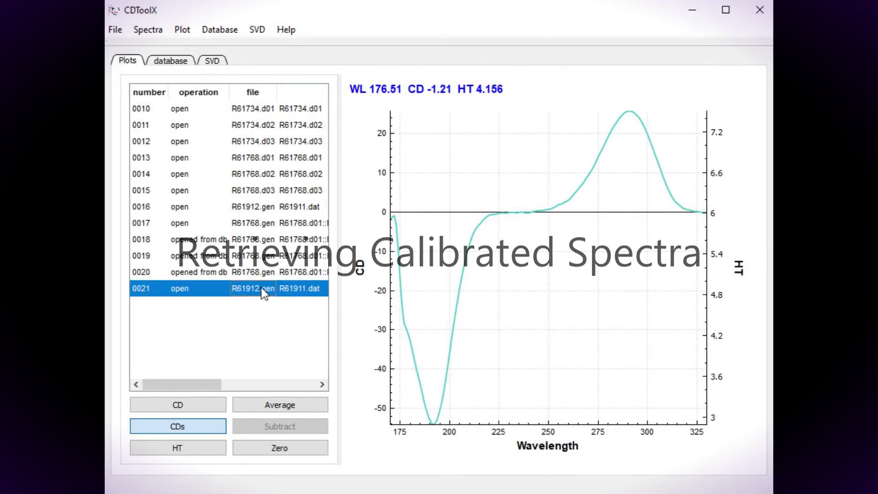
click(220, 33)
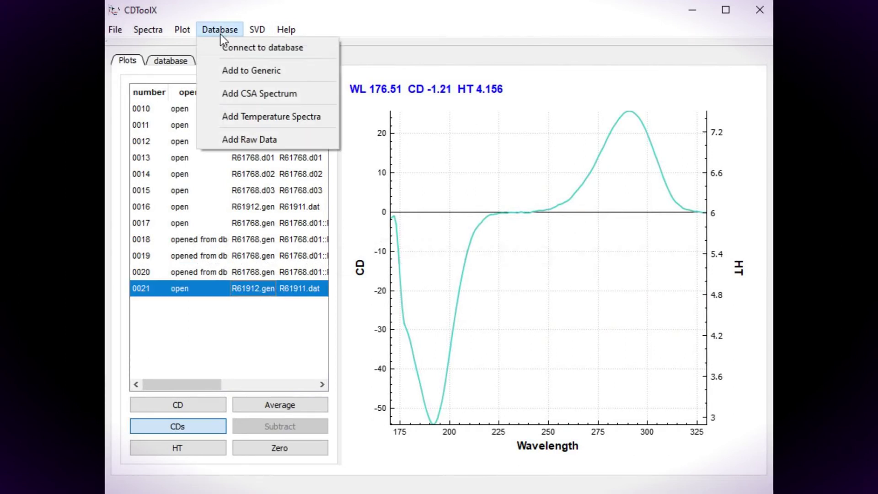
click(259, 95)
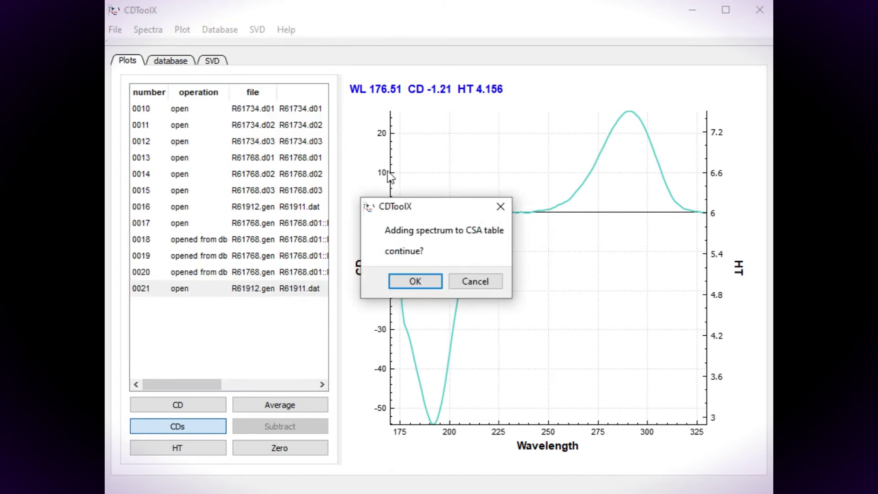
click(415, 281)
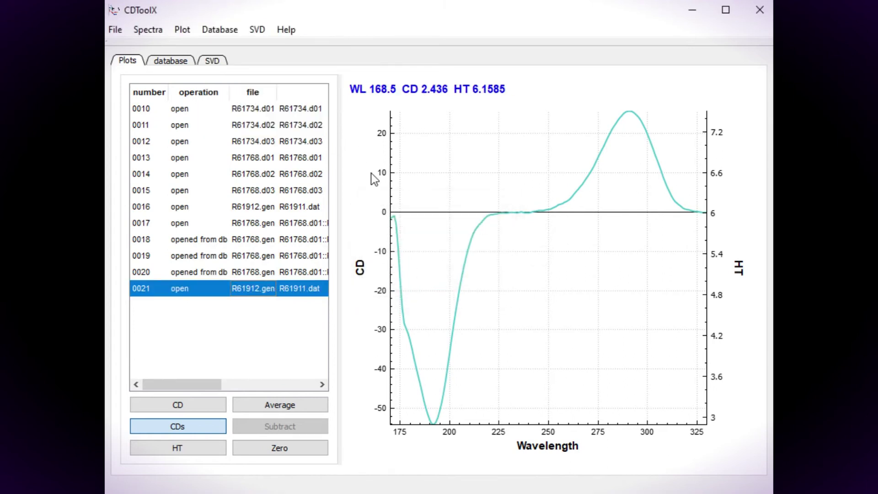
Step: Display the generic_csa table and inspect its cell_ID and concentration fields
click(181, 62)
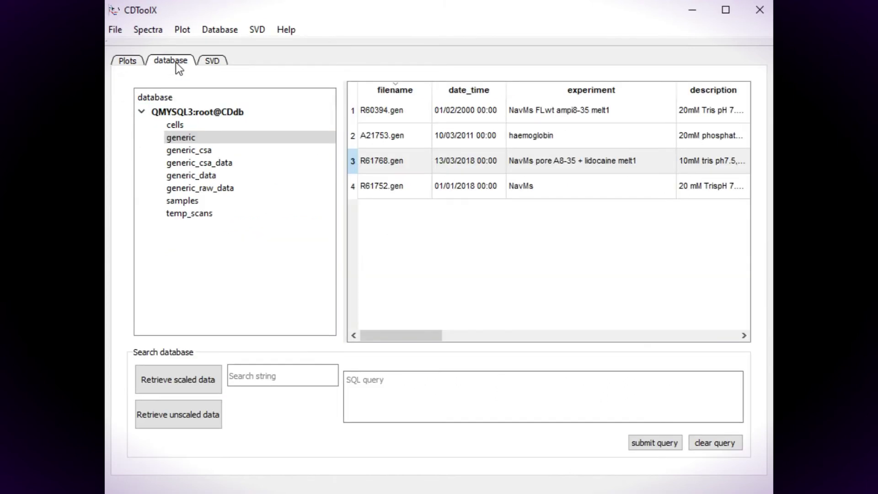
click(201, 155)
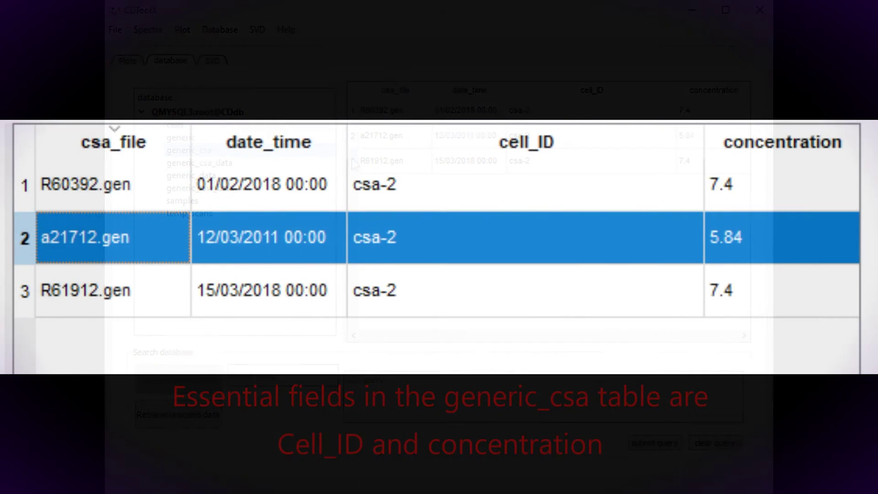
double_click(330, 241)
double_click(603, 252)
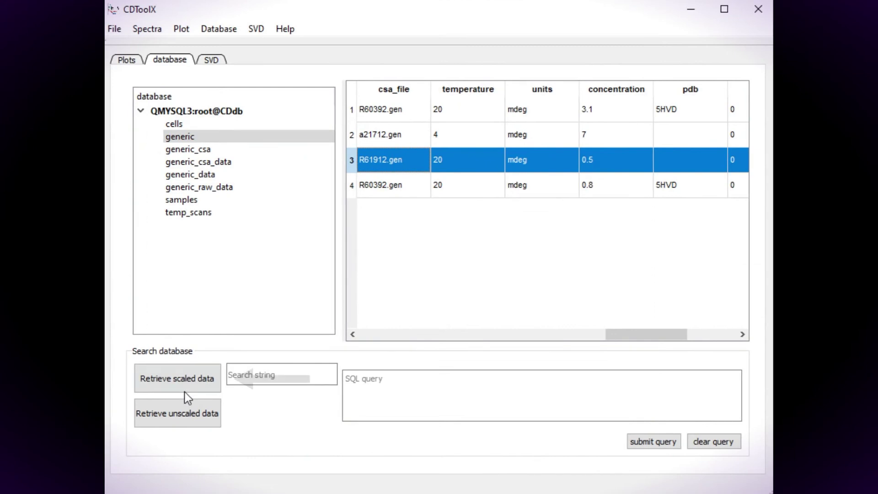
Step: Retrieve the scaled data of the R61768.gen generic record in DE units, calibrated with CSA, and show the plots
click(183, 378)
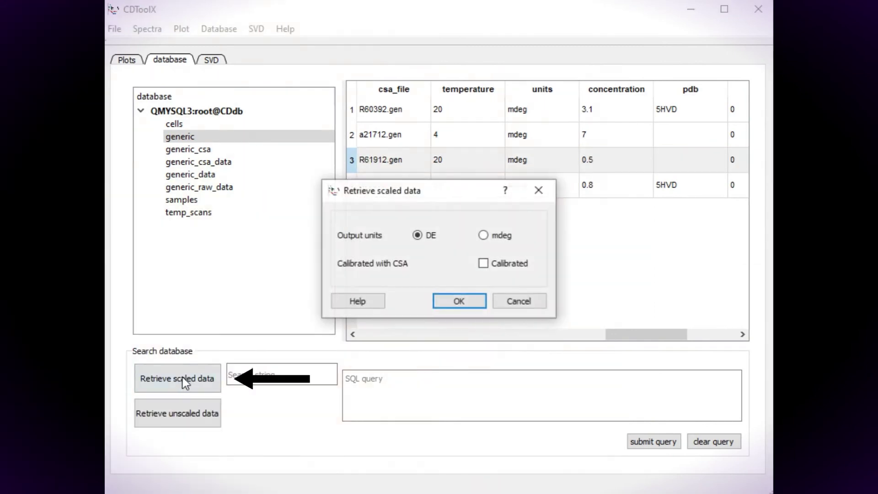
click(484, 264)
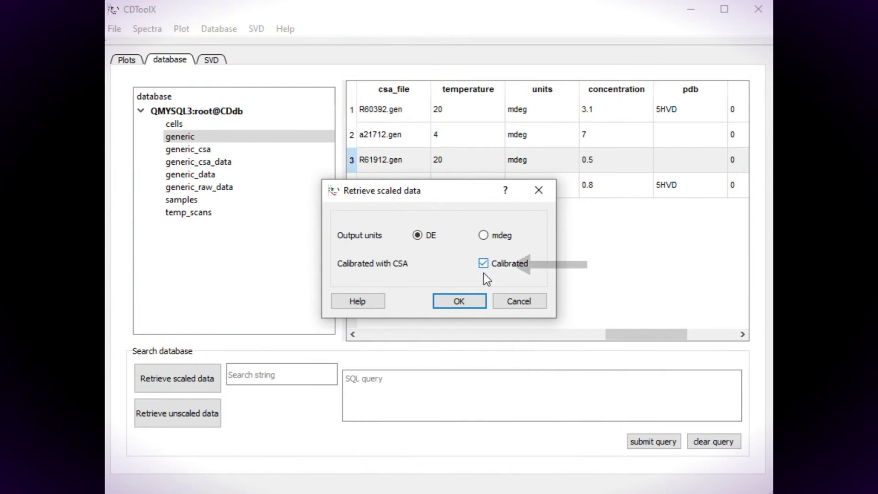
click(468, 304)
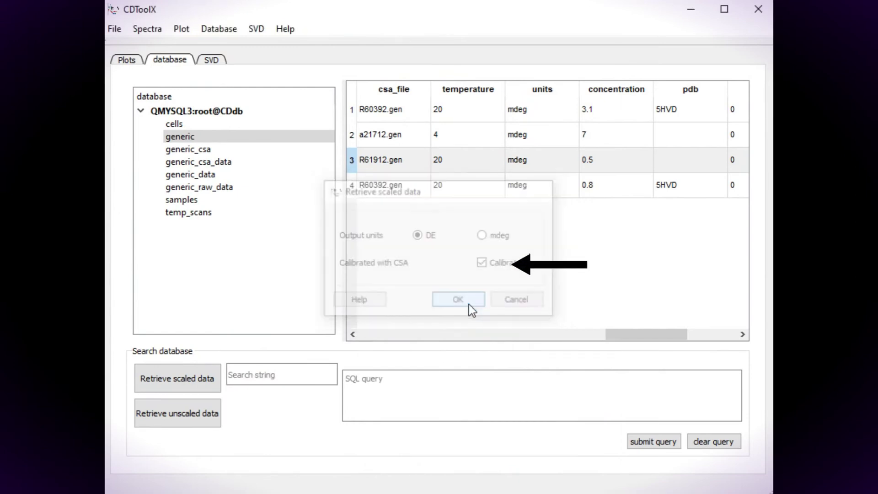
click(133, 60)
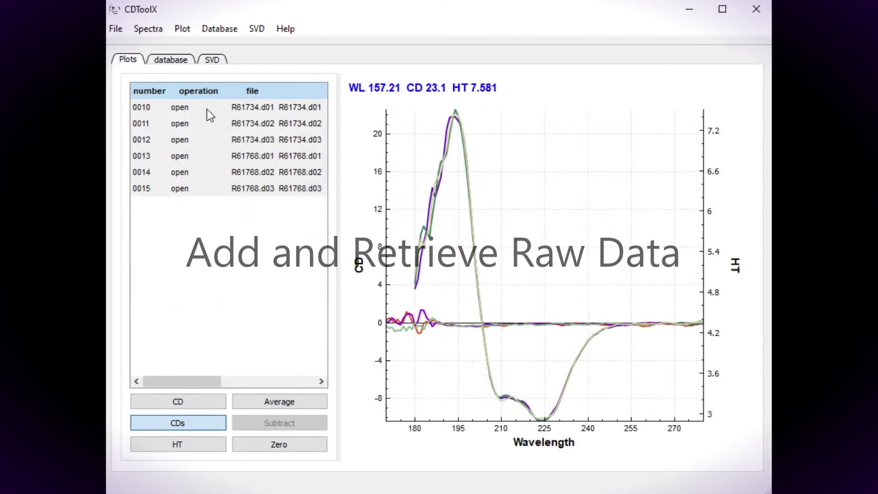
Step: Add the R61734 and R61768 scans, d01 to d03 of each, to the database as raw data
key(ctrl+a)
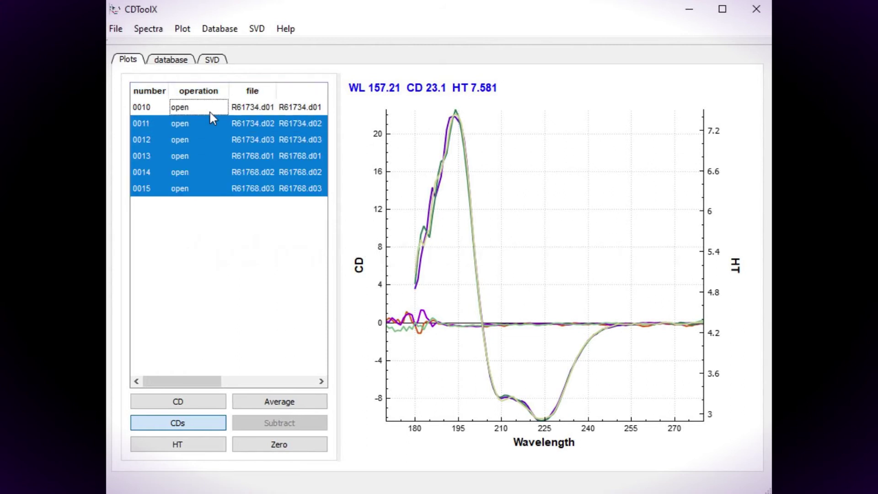
ctrl+click(207, 105)
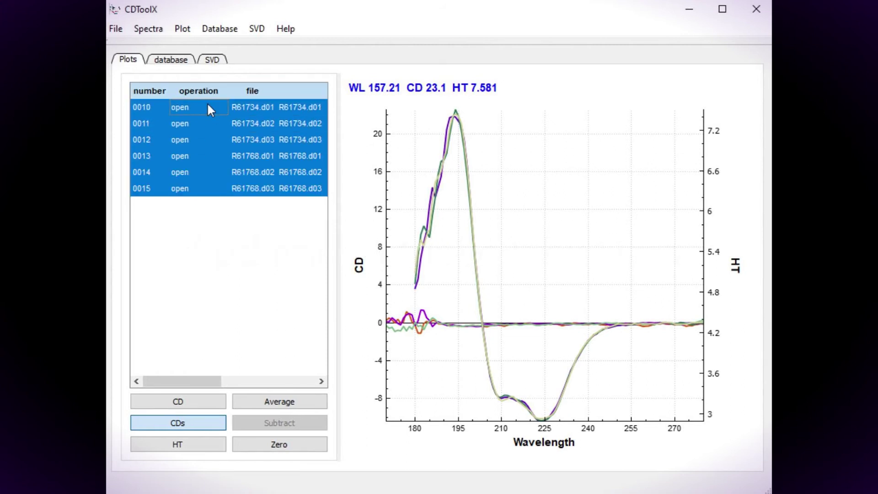
click(226, 29)
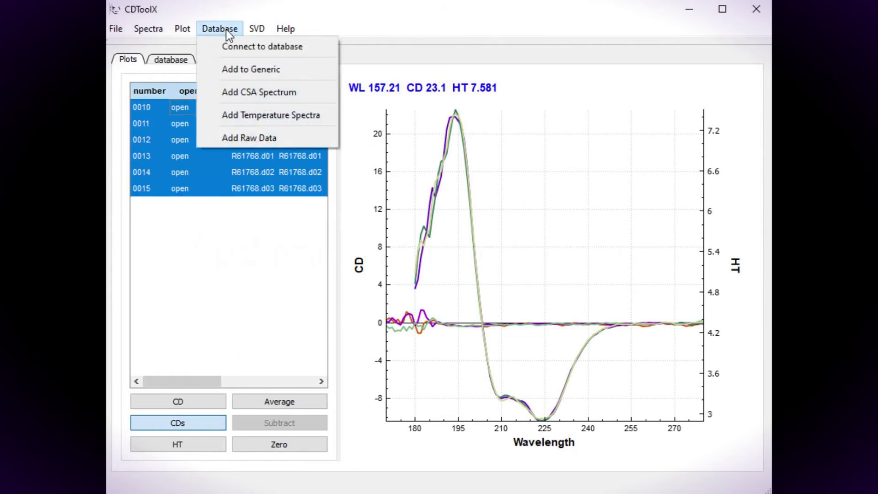
click(265, 137)
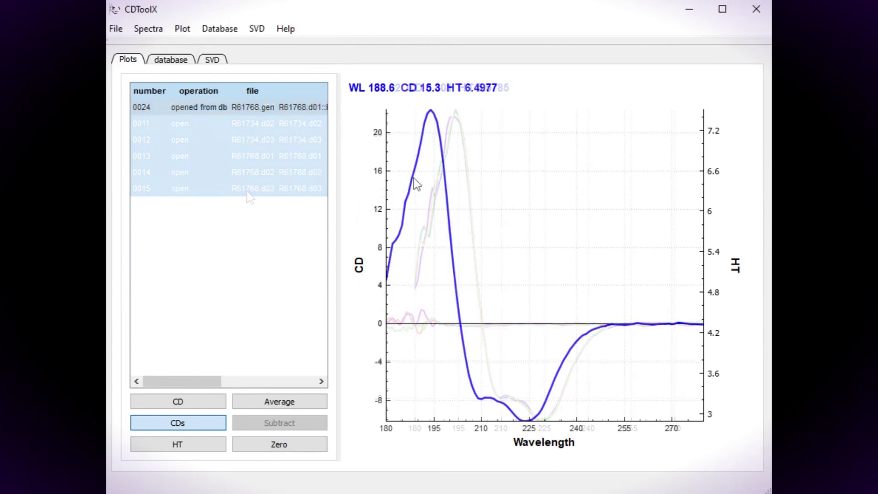
Step: Show the raw data behind the plotted R61768.gen spectrum opened from the database
right_click(414, 180)
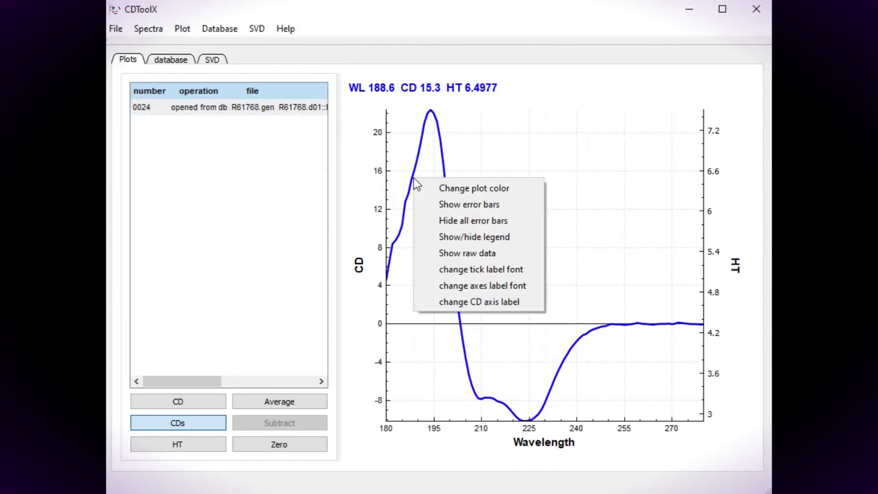
click(463, 253)
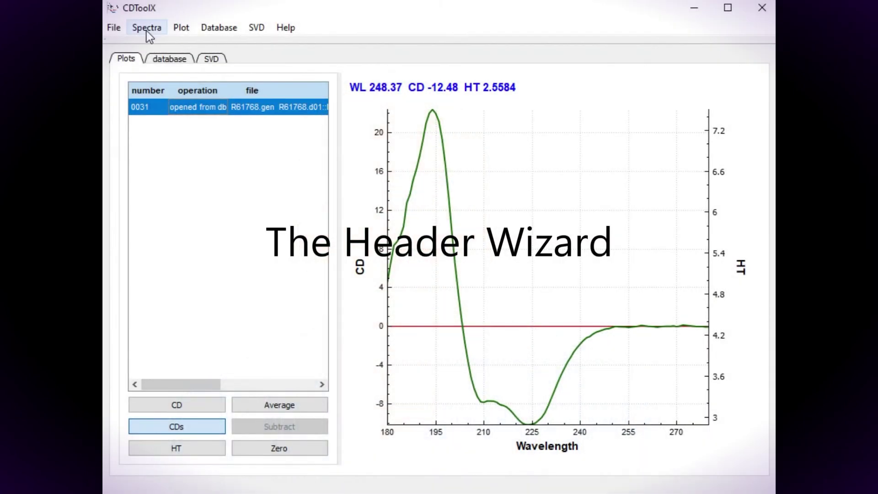
Step: Run the Header wizard for the R61768.gen spectrum and review its experiment and calibration information
click(146, 30)
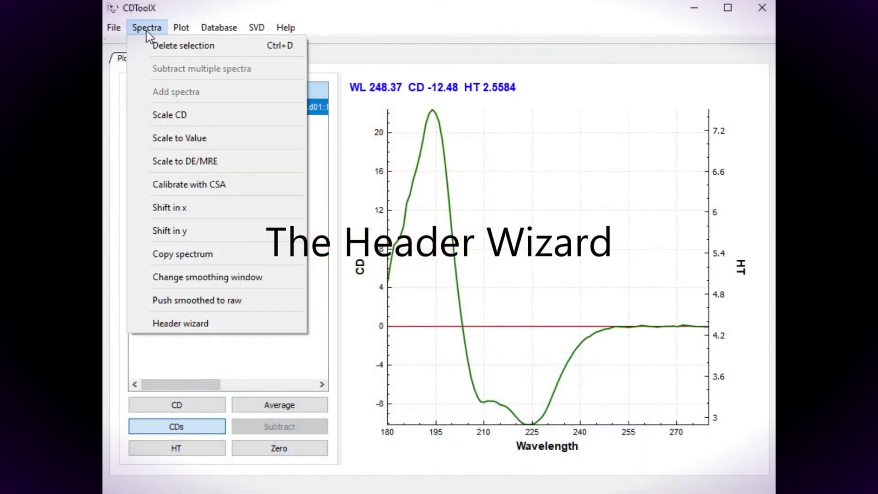
click(196, 325)
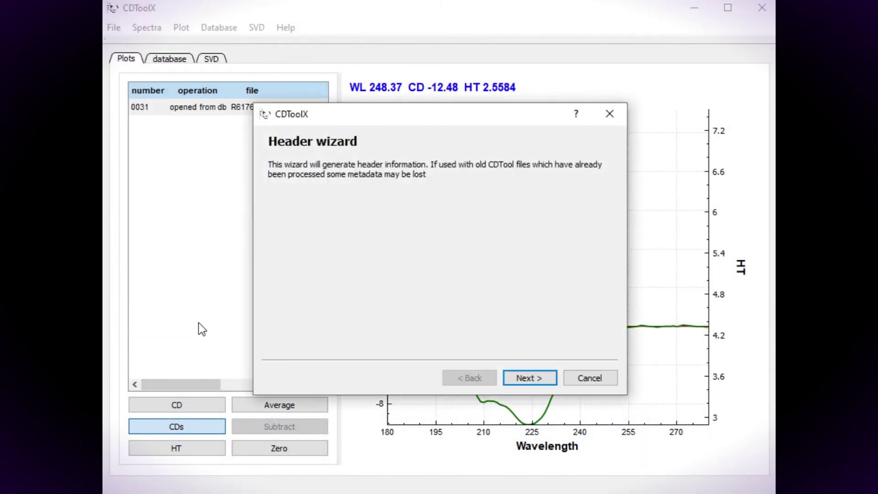
click(530, 379)
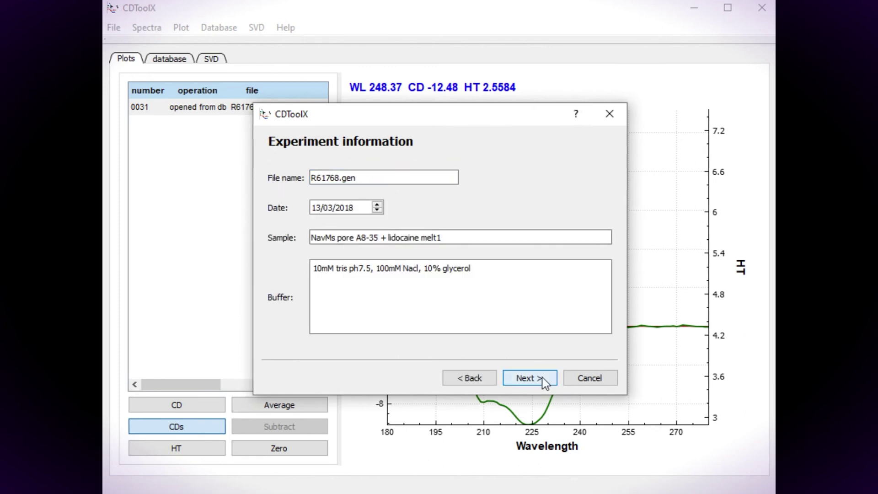
click(542, 379)
click(542, 380)
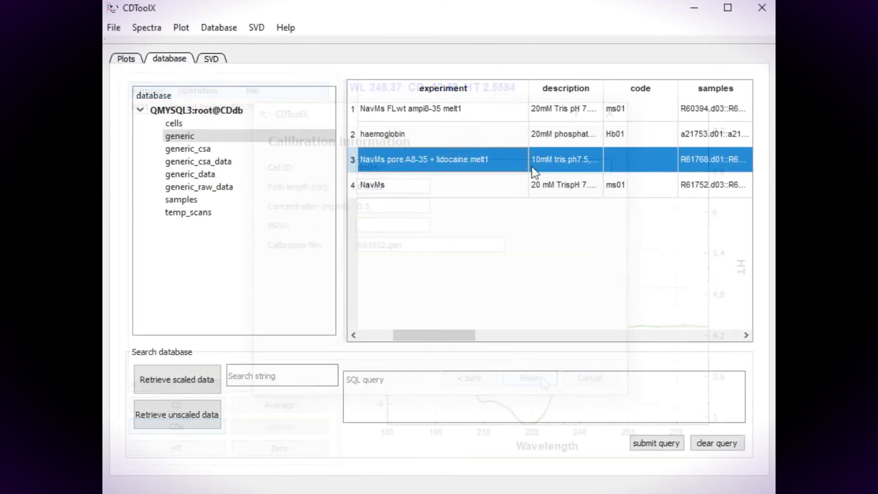
Step: Set the code of the R61768.gen record in the generic table to ms01
double_click(613, 159)
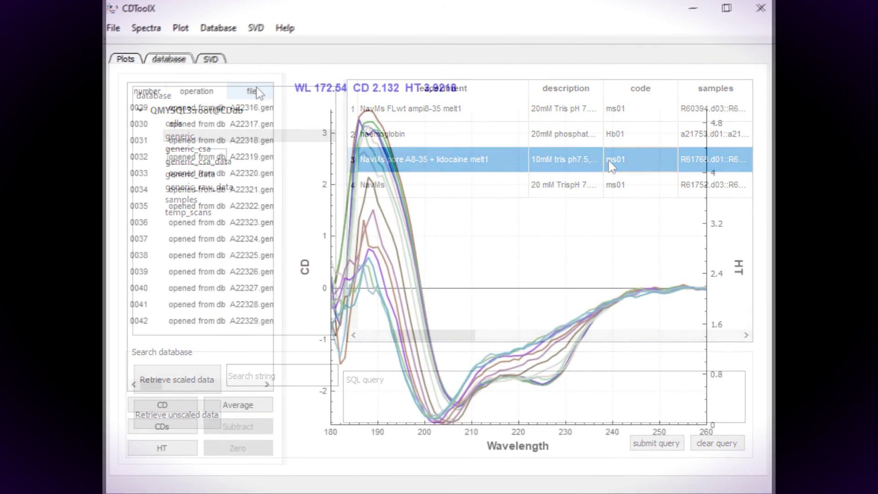
Step: Add the spectra A22316.gen to A22329.gen to the database as temperature spectra and return to the database tables
click(257, 90)
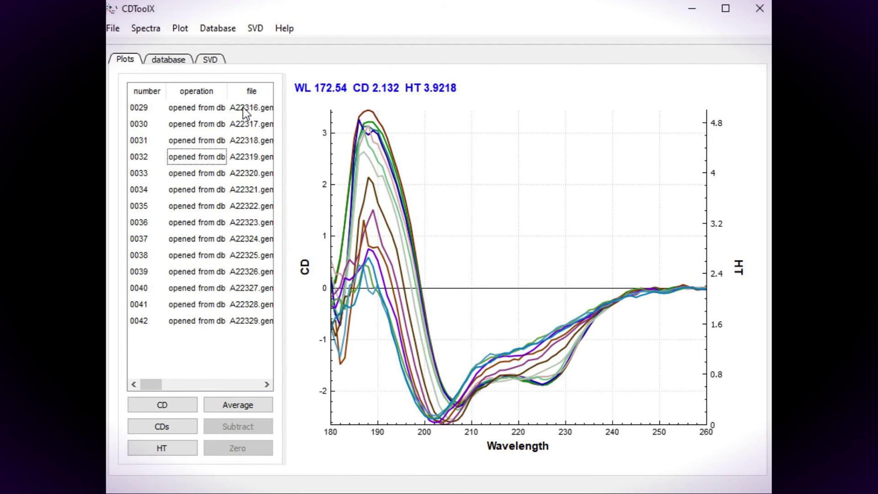
drag(243, 109, 247, 317)
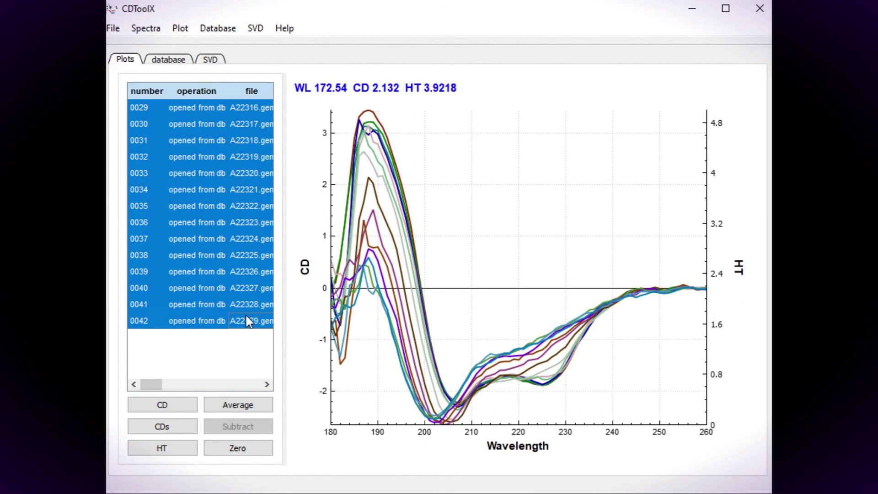
click(231, 29)
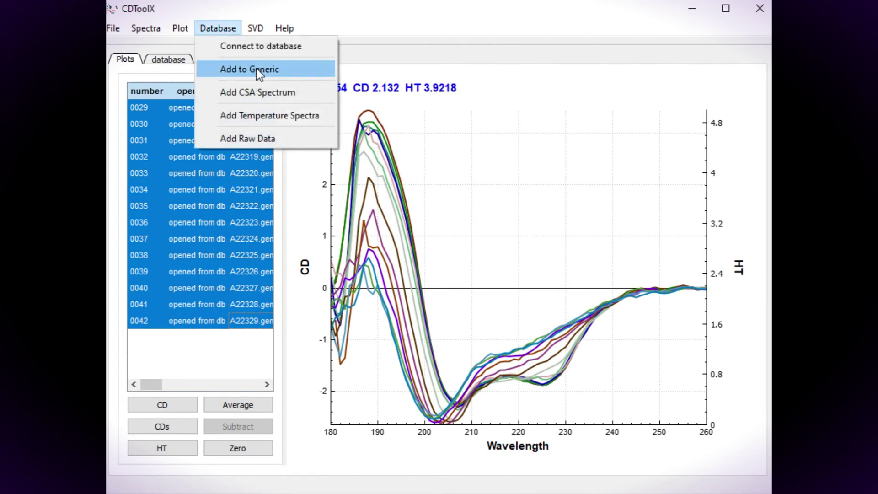
click(259, 116)
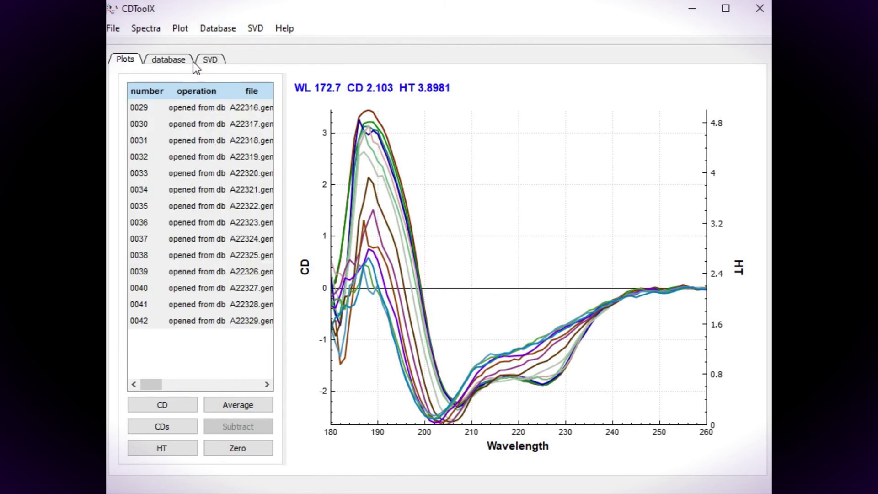
click(177, 60)
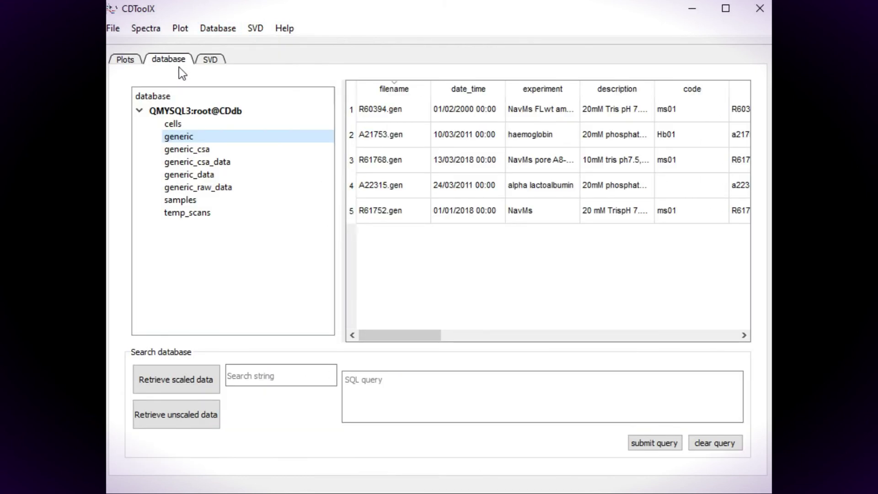
Step: Copy the filename A22315.gen of the alpha lactoalbumin record in the generic table into the database search string
click(381, 185)
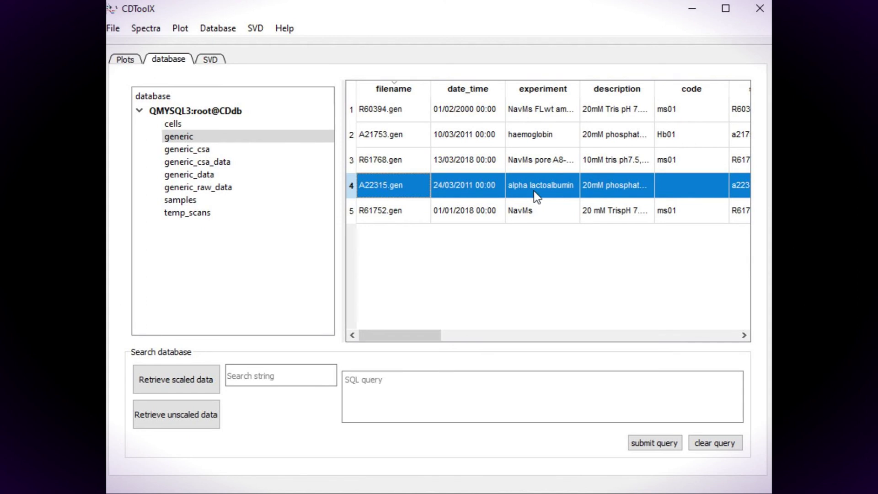
double_click(399, 185)
right_click(399, 185)
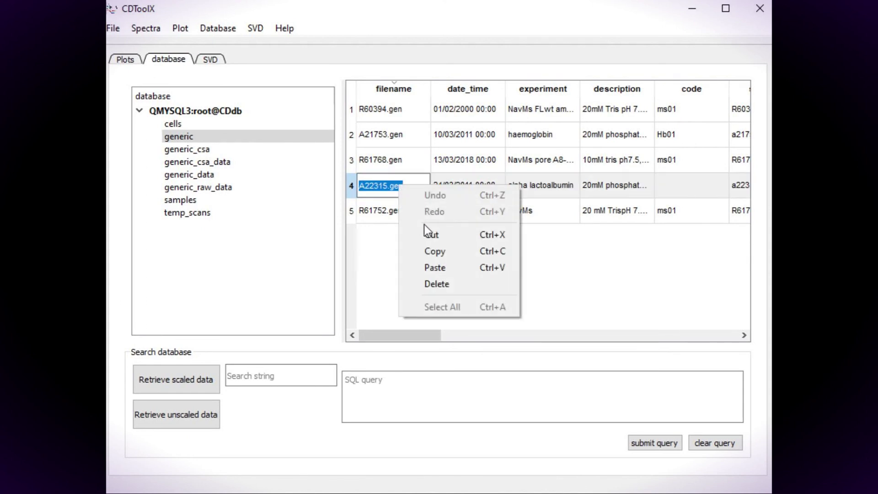
click(436, 251)
click(279, 376)
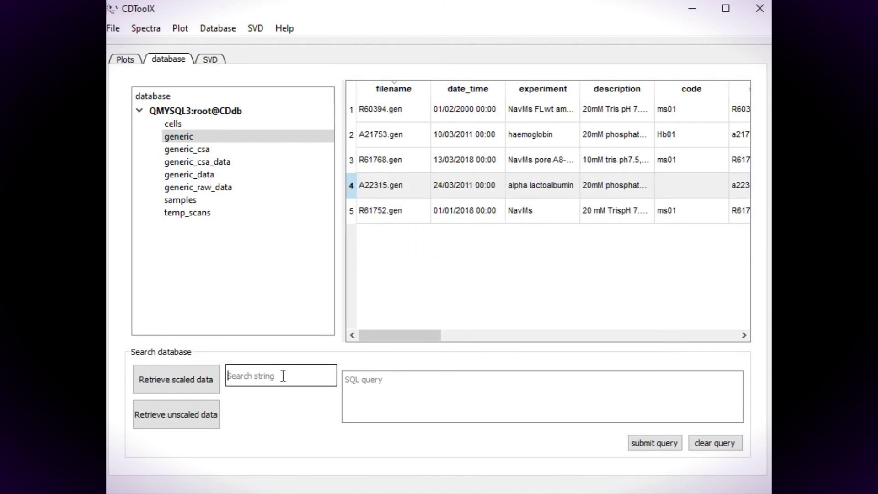
right_click(280, 376)
click(318, 458)
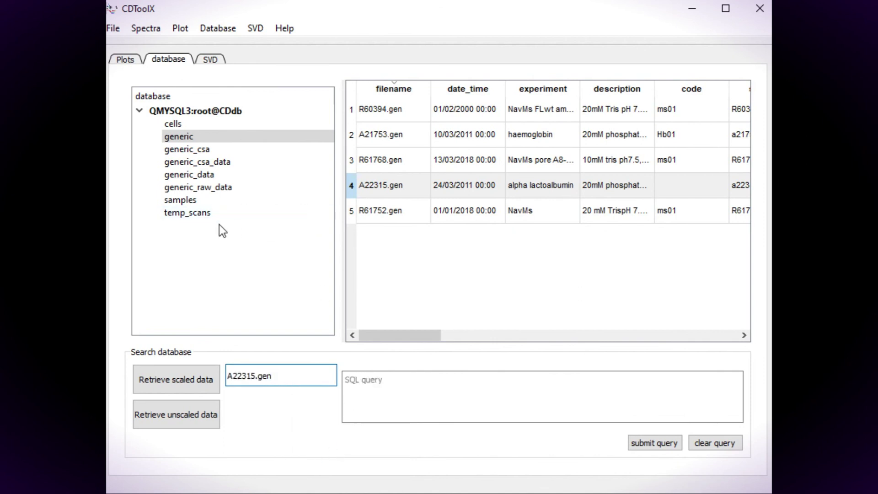
Step: Search the temp_scans table for the temperature scans linked to A22315.gen
click(189, 212)
click(289, 381)
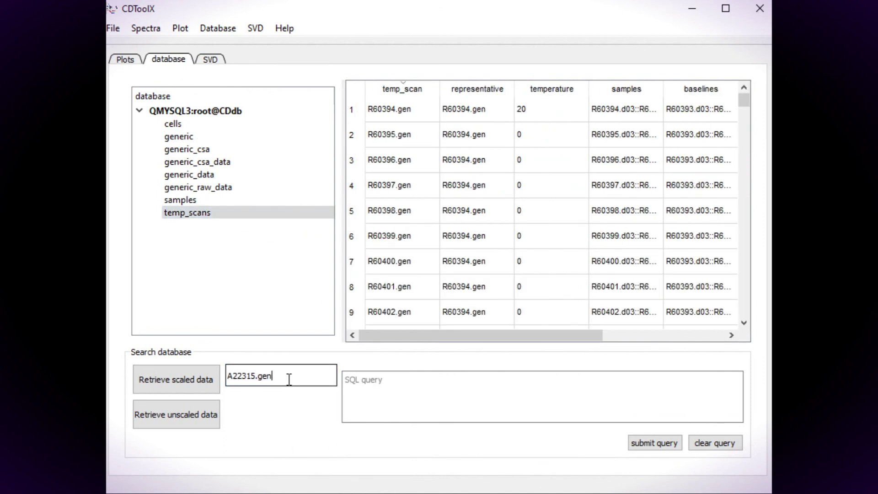
key(Return)
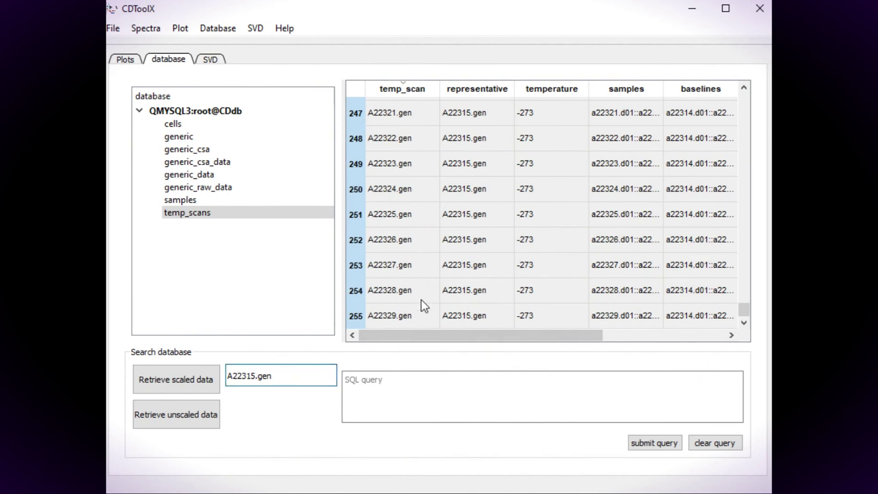
Step: Retrieve the unscaled data of the temperature scans found for A22315.gen and show the spectra in the plot view
click(182, 422)
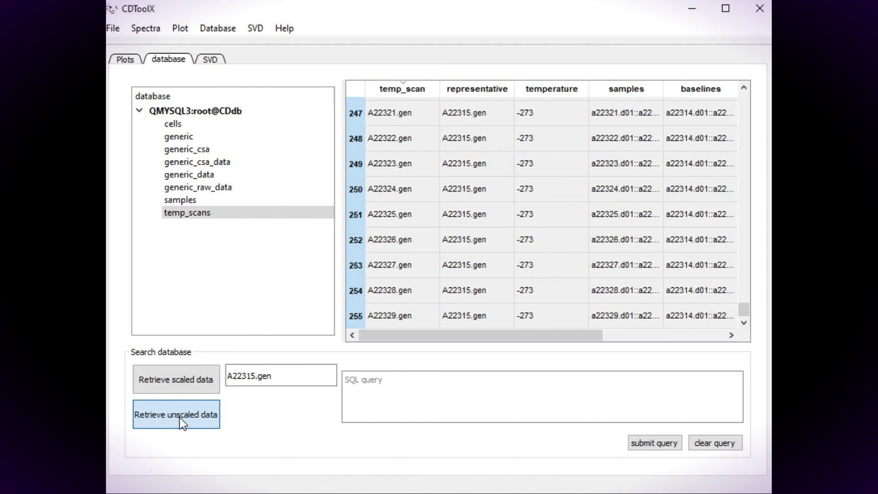
click(182, 420)
click(126, 61)
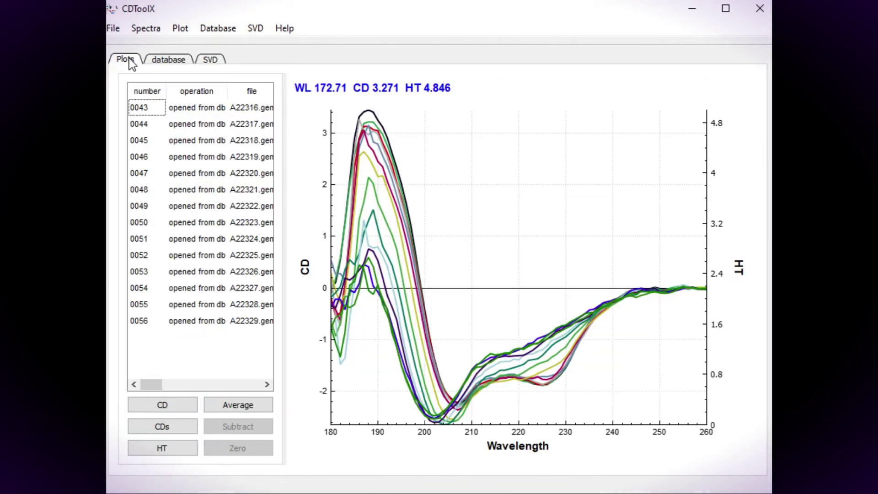